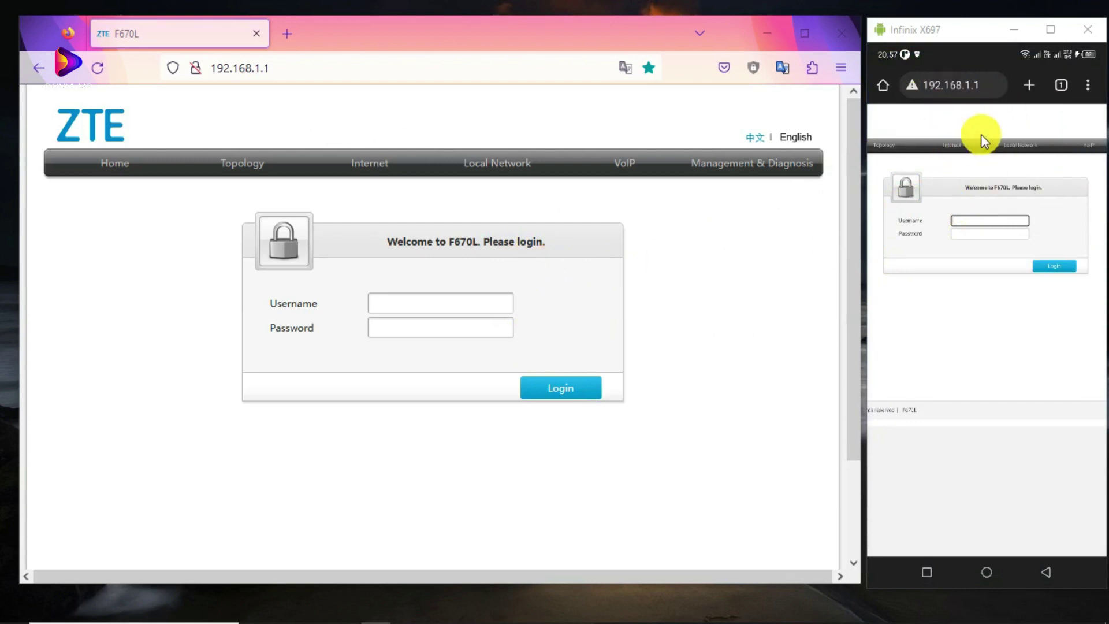
# Log in to the router web admin as admin with the administrator password.
pyautogui.click(474, 302)
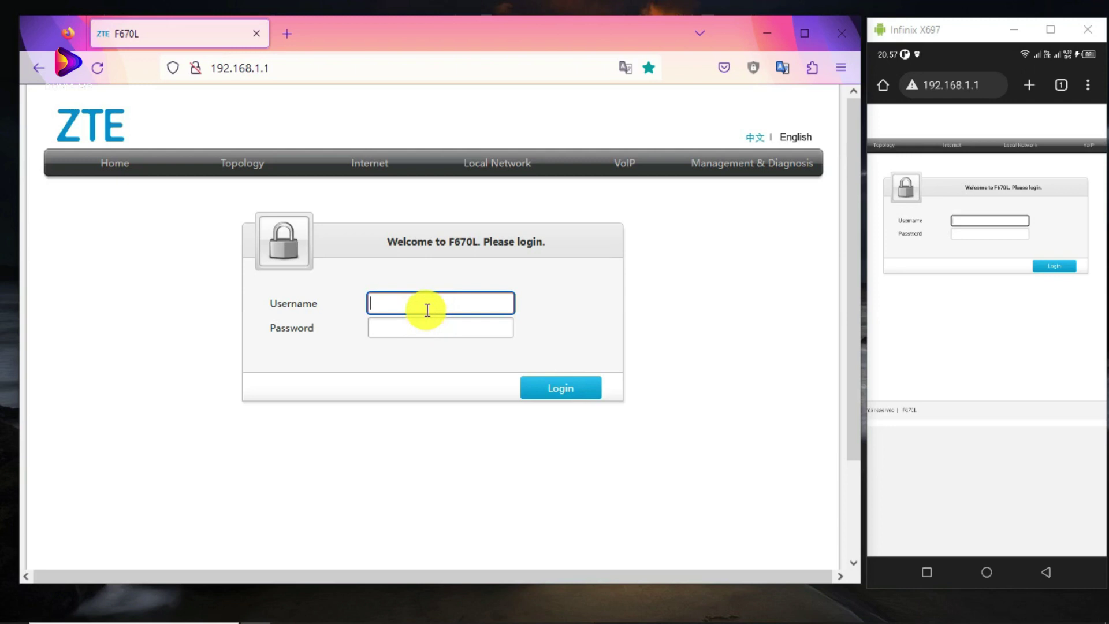
pyautogui.write('user')
pyautogui.doubleClick(383, 299)
pyautogui.write('a')
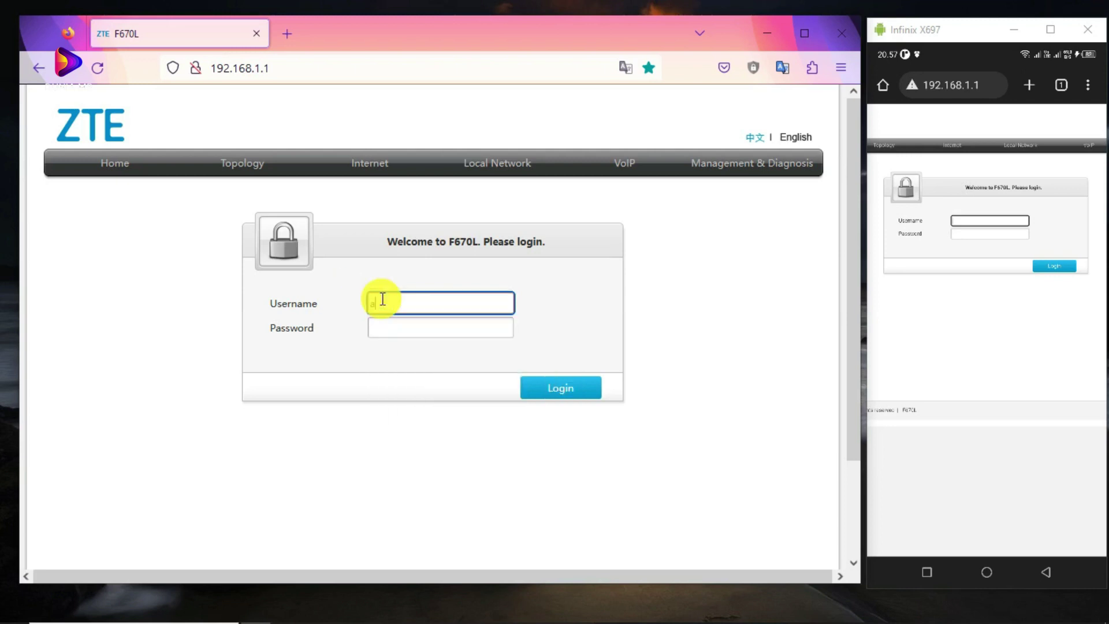
pyautogui.write('dmin')
pyautogui.click(424, 331)
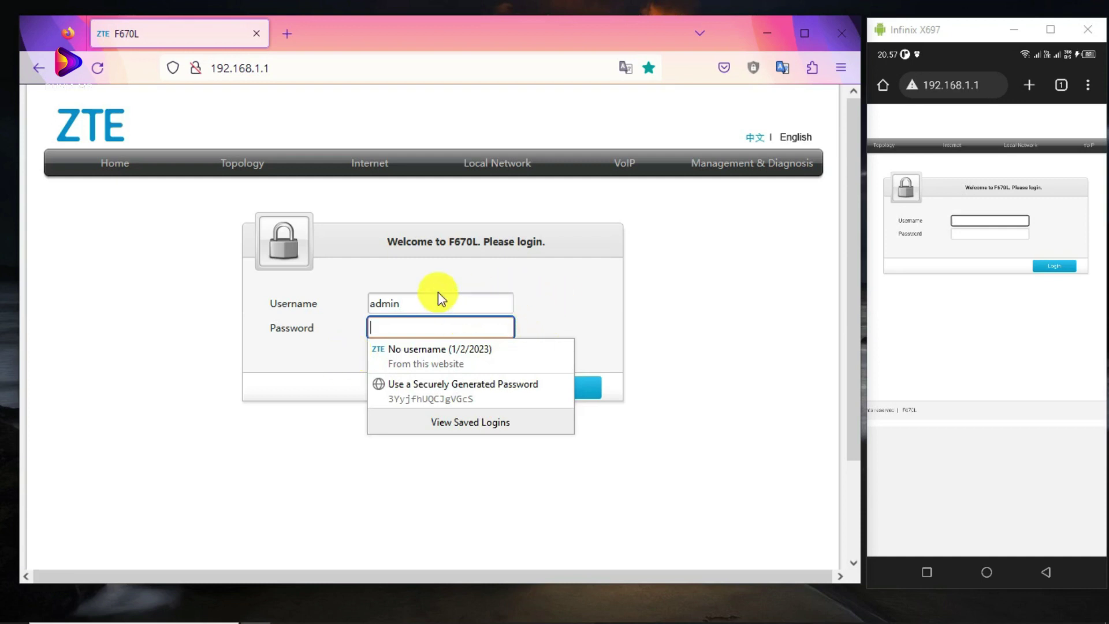
pyautogui.click(455, 327)
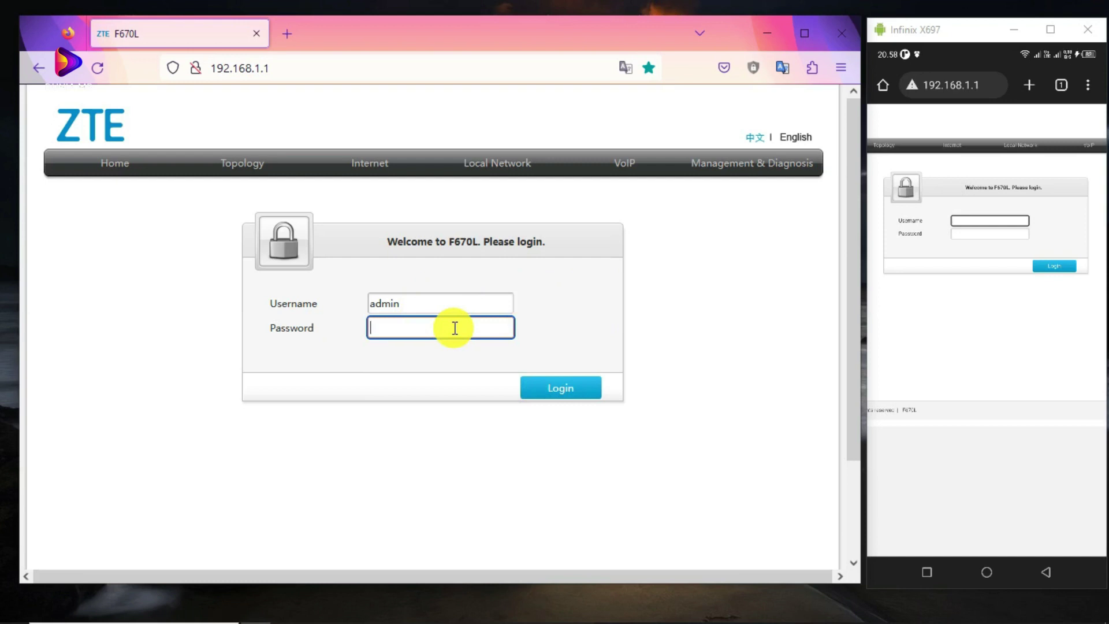
pyautogui.write('admin')
pyautogui.press('Return')
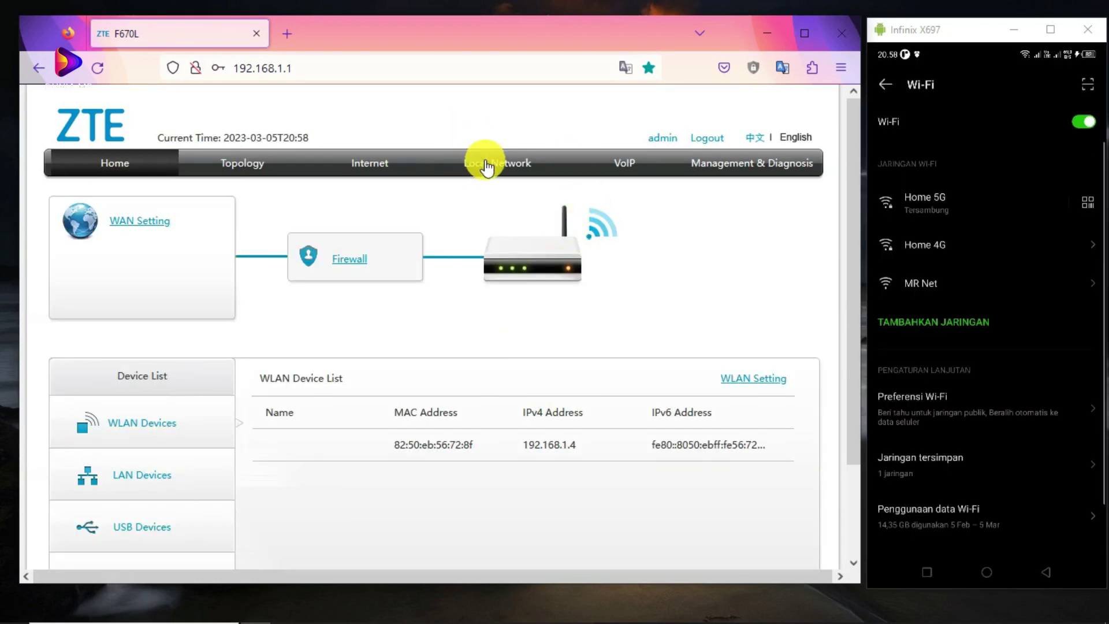
# Open the Local Network WLAN basic settings page and review the global wireless settings.
pyautogui.click(486, 168)
pyautogui.click(86, 240)
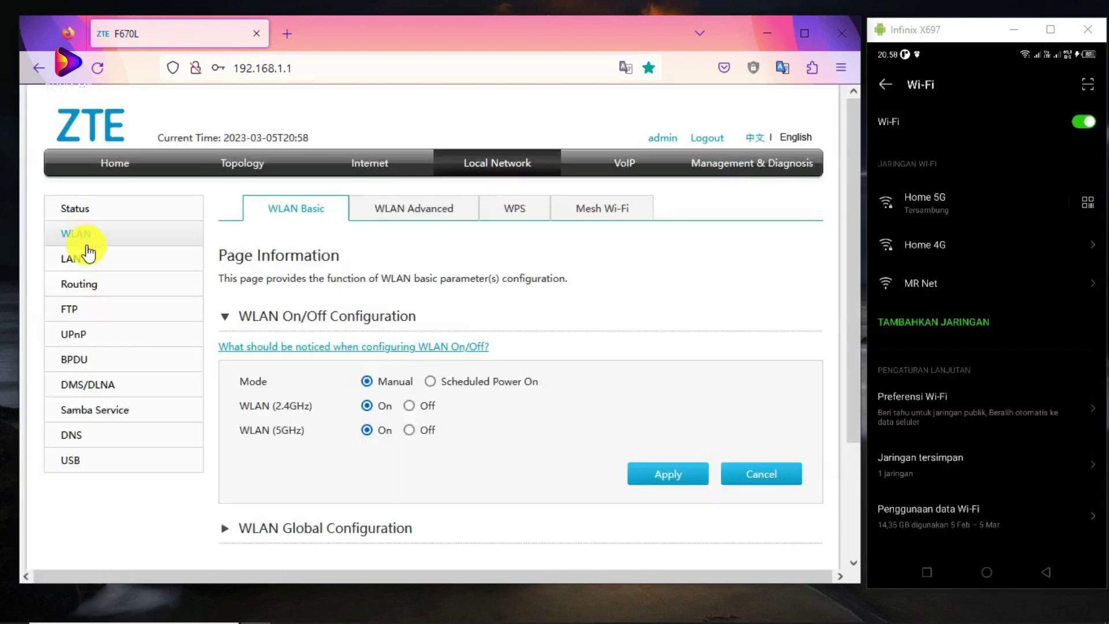
pyautogui.scroll(-3, 297, 347)
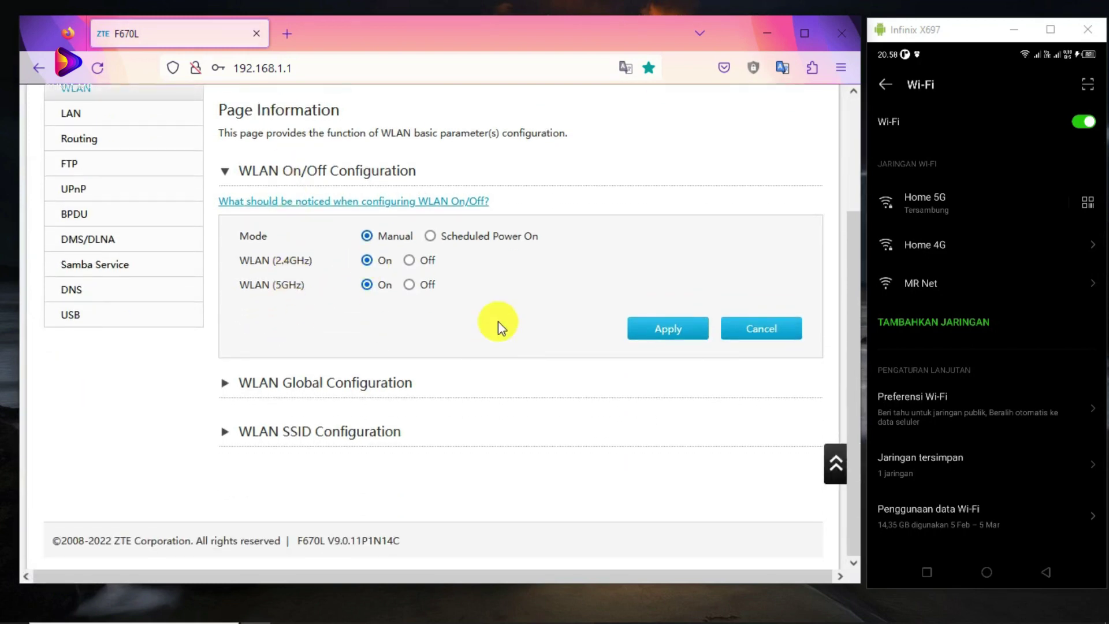
pyautogui.click(228, 390)
pyautogui.click(226, 388)
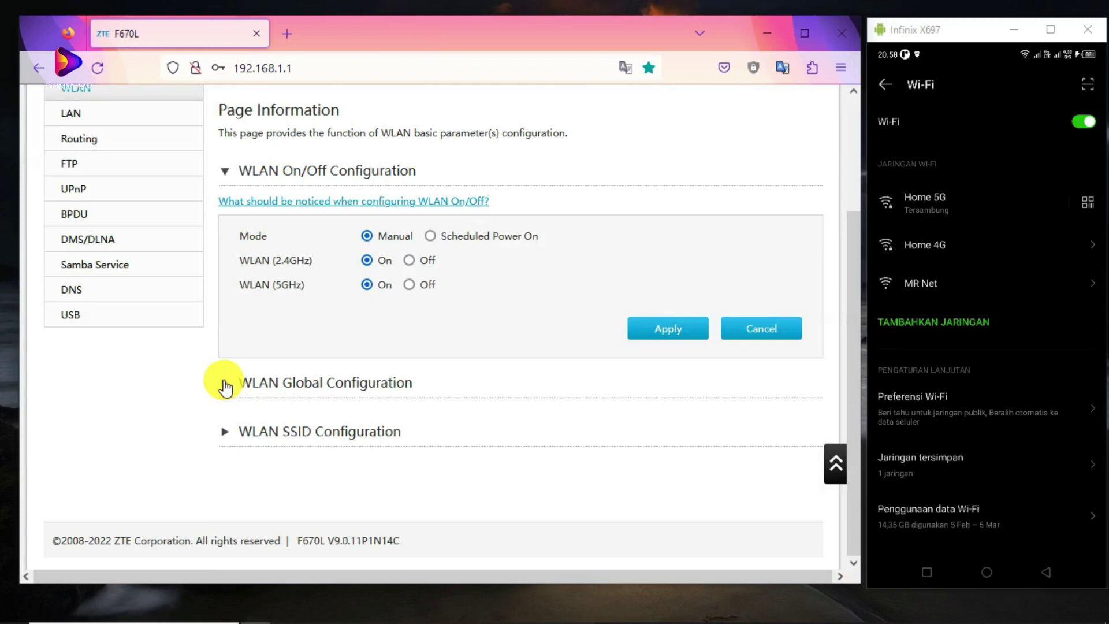
pyautogui.click(224, 391)
pyautogui.scroll(-3, 230, 323)
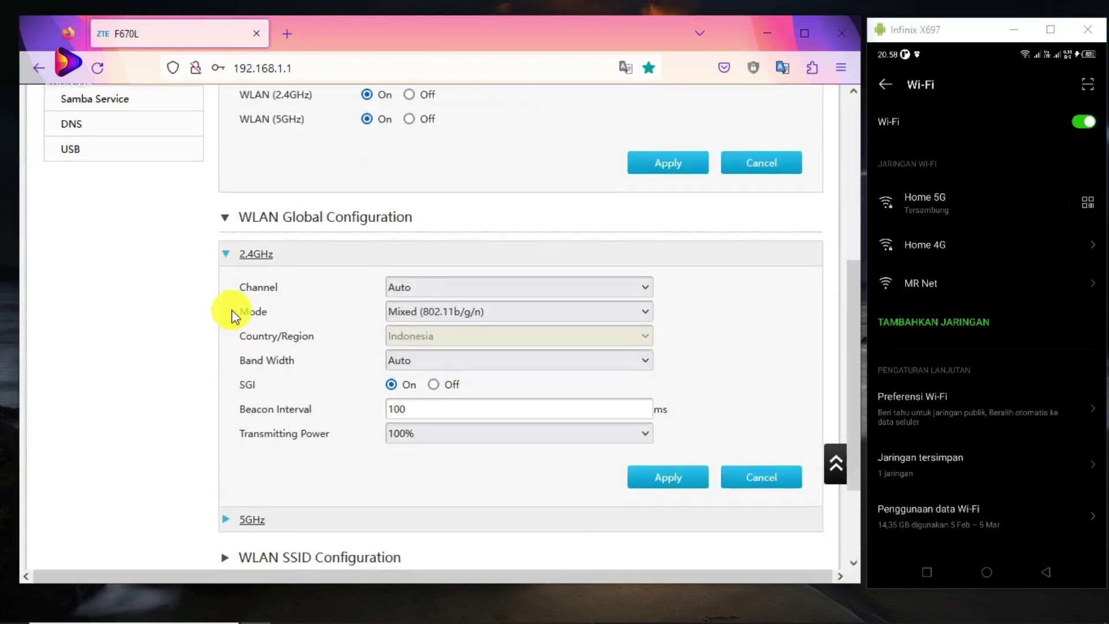
pyautogui.click(225, 221)
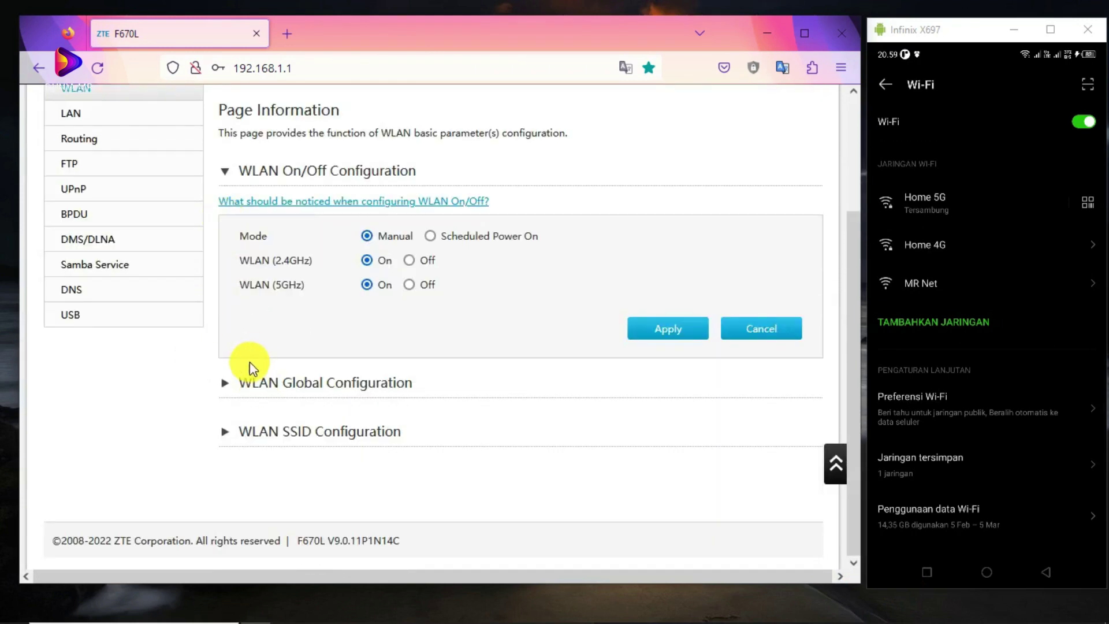
# Expand WLAN SSID Configuration and collapse SSID1 to list SSID1 through SSID8.
pyautogui.click(242, 433)
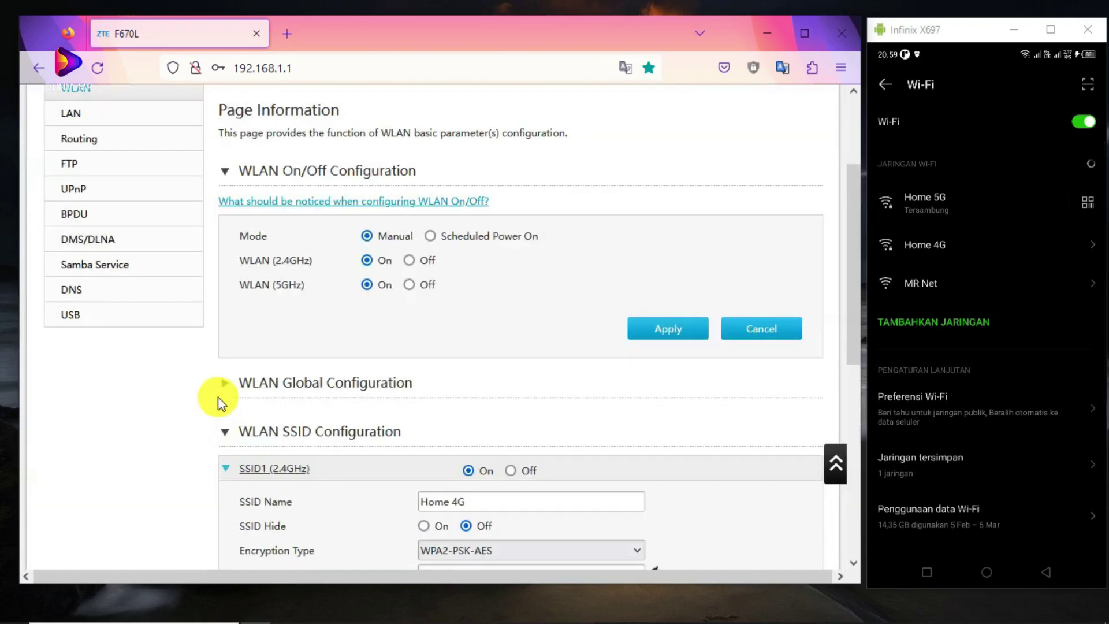
pyautogui.scroll(-3, 227, 399)
pyautogui.click(226, 306)
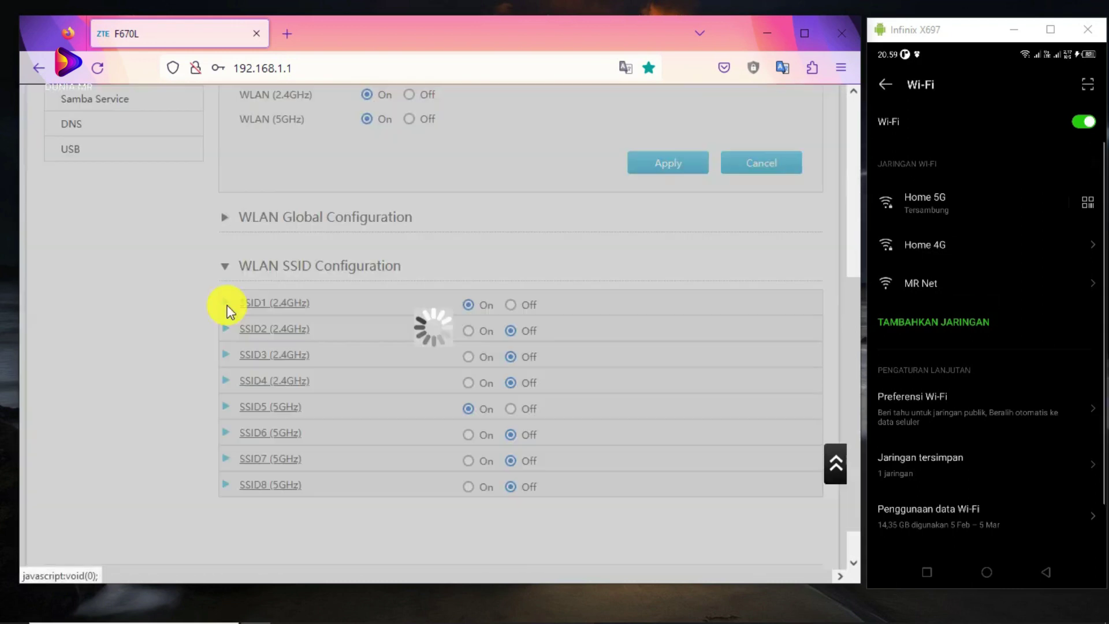
pyautogui.scroll(-1, 383, 300)
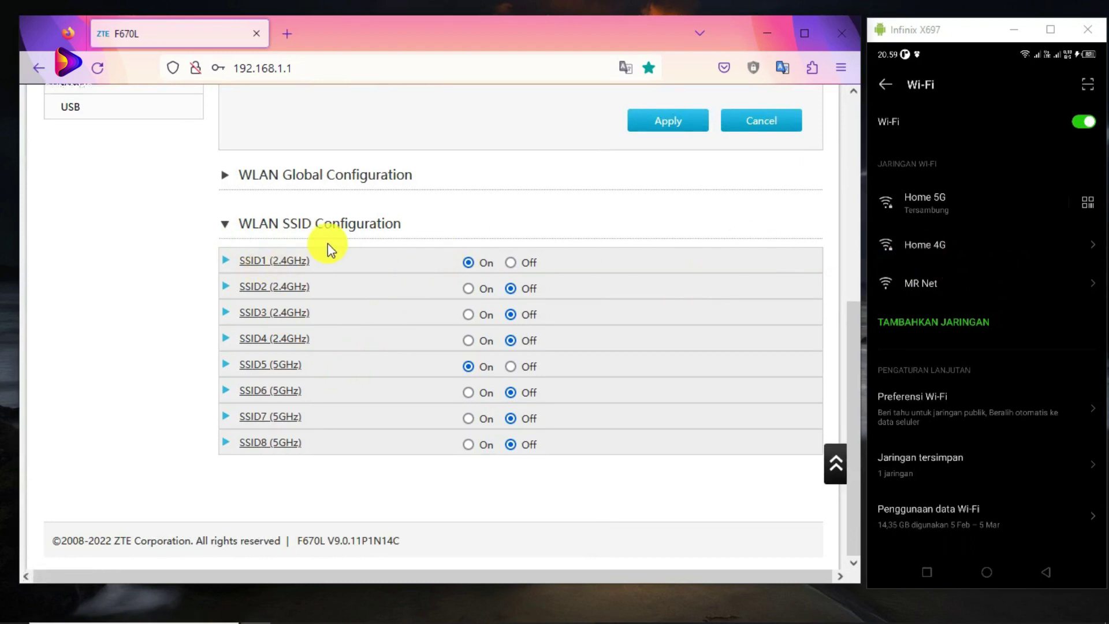
# Check the SSID1 and Home 5G settings, then expand the SSID2 (2.4GHz) row.
pyautogui.click(227, 269)
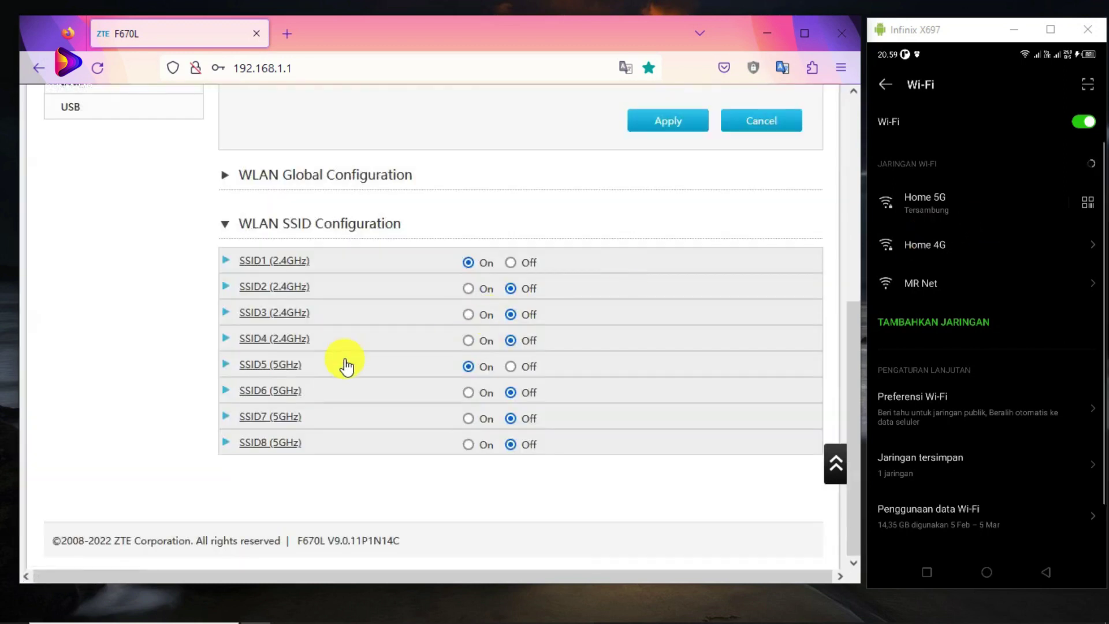
pyautogui.click(226, 364)
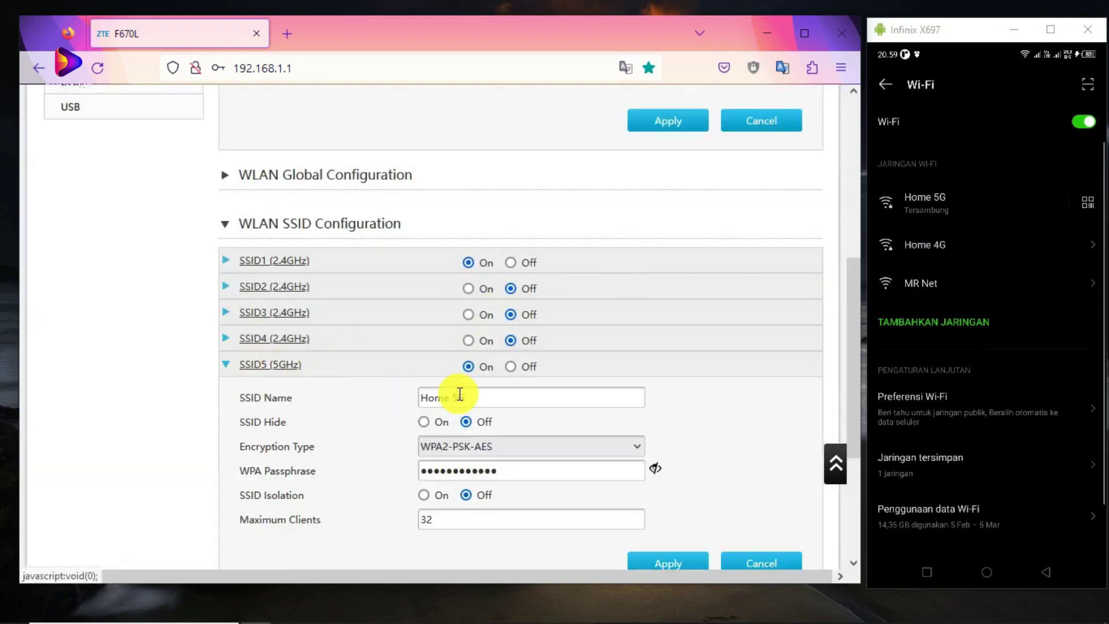
pyautogui.click(227, 364)
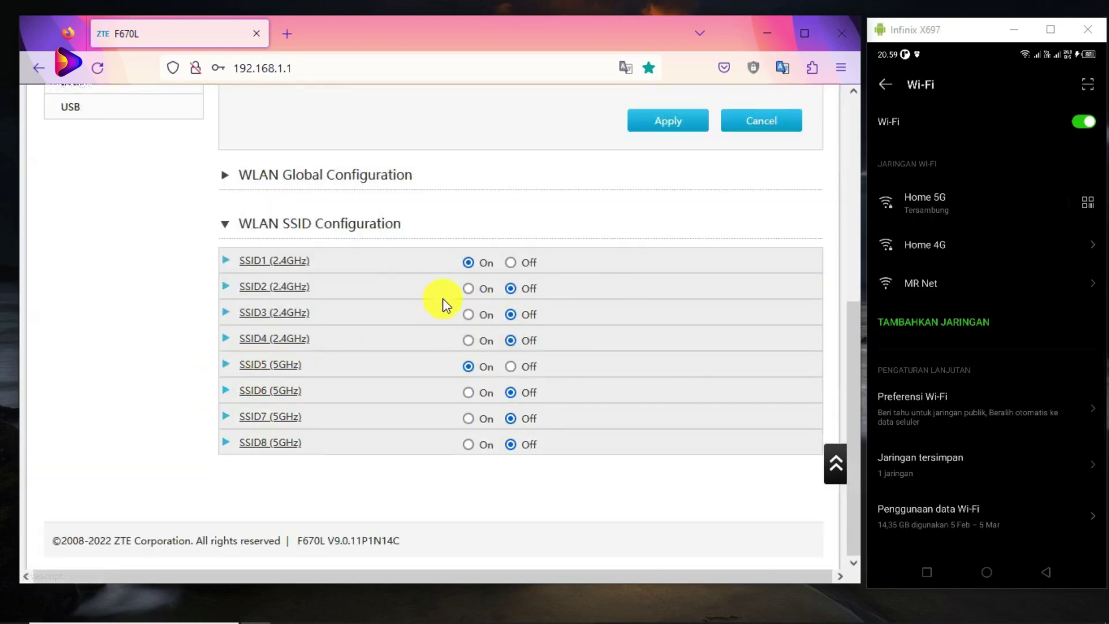
pyautogui.click(227, 289)
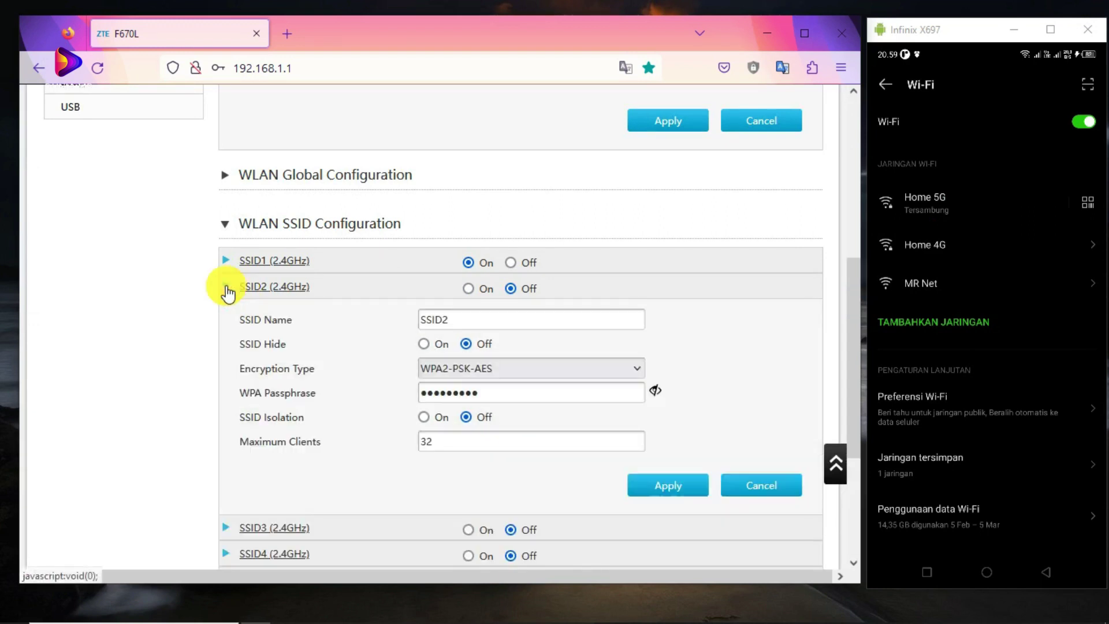
pyautogui.click(522, 393)
pyautogui.scroll(-2, 496, 398)
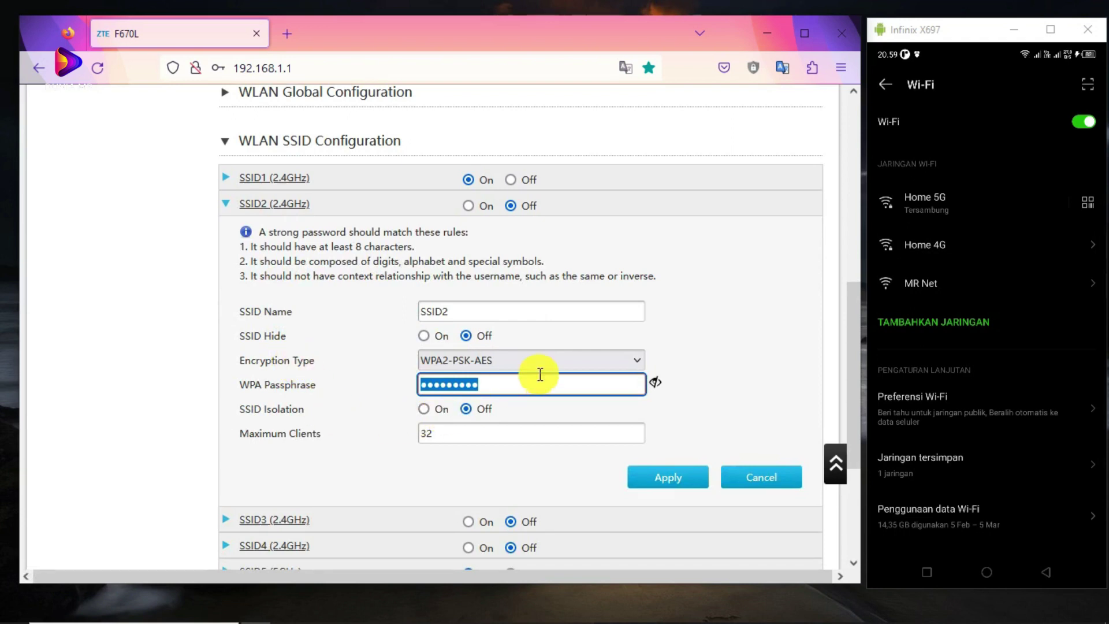
# Replace the SSID2 network name with 'No PASS'.
pyautogui.click(463, 314)
pyautogui.doubleClick(483, 314)
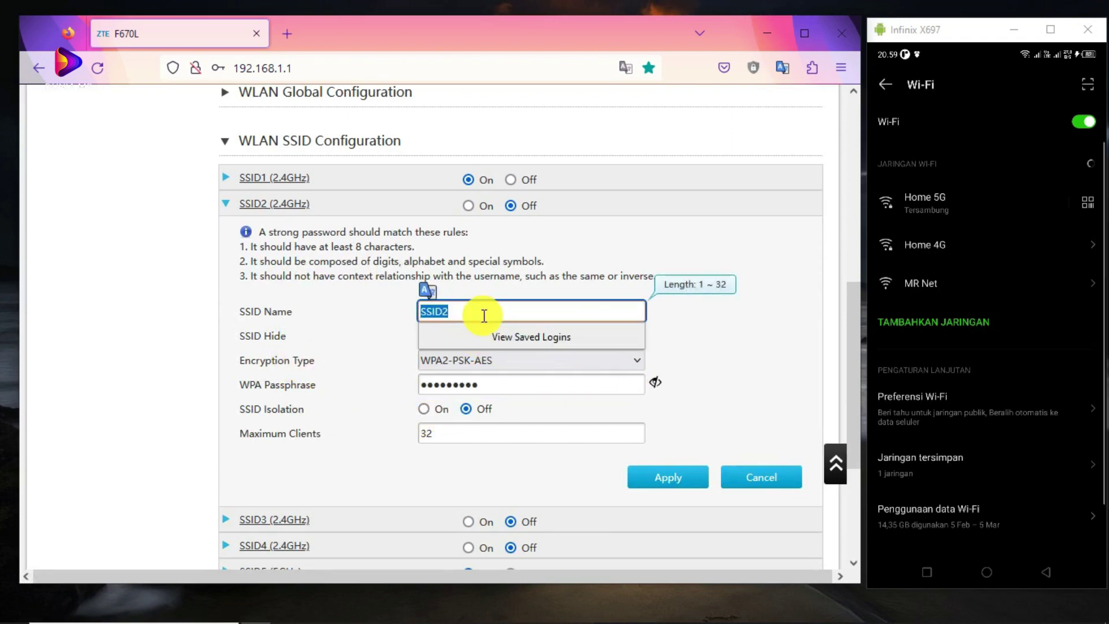
pyautogui.write('No PASS')
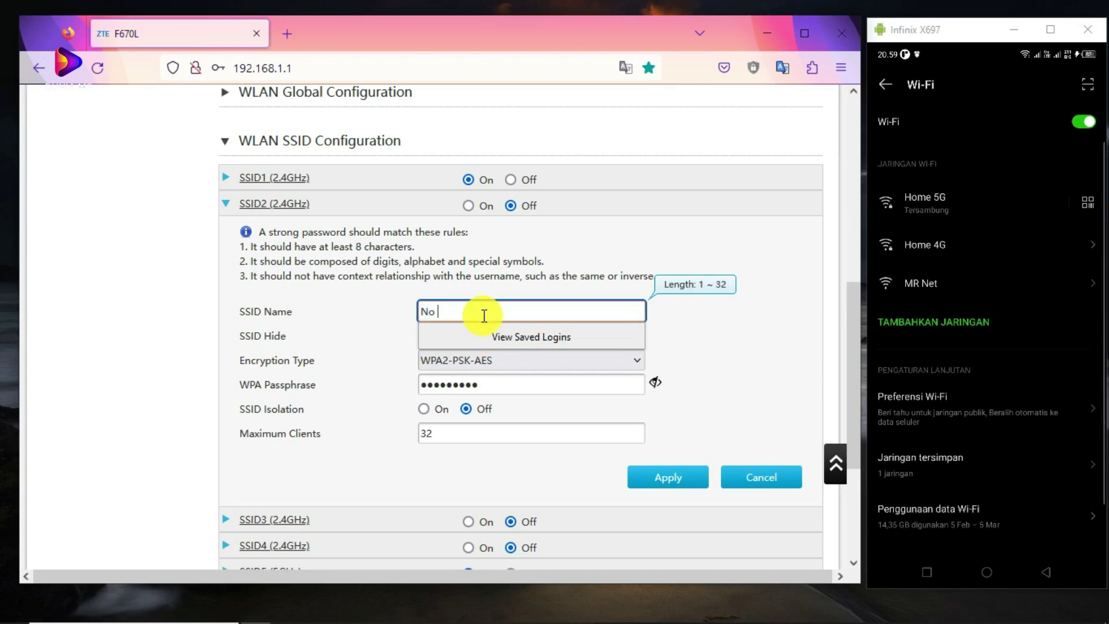
pyautogui.click(718, 327)
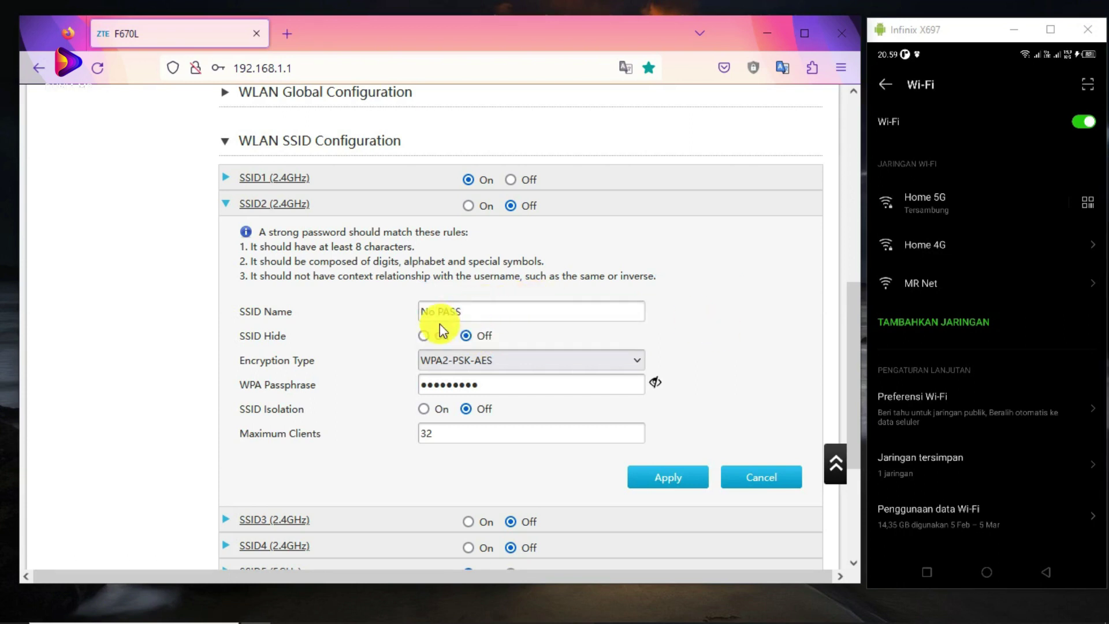
pyautogui.scroll(-2, 312, 376)
pyautogui.scroll(-1, 311, 377)
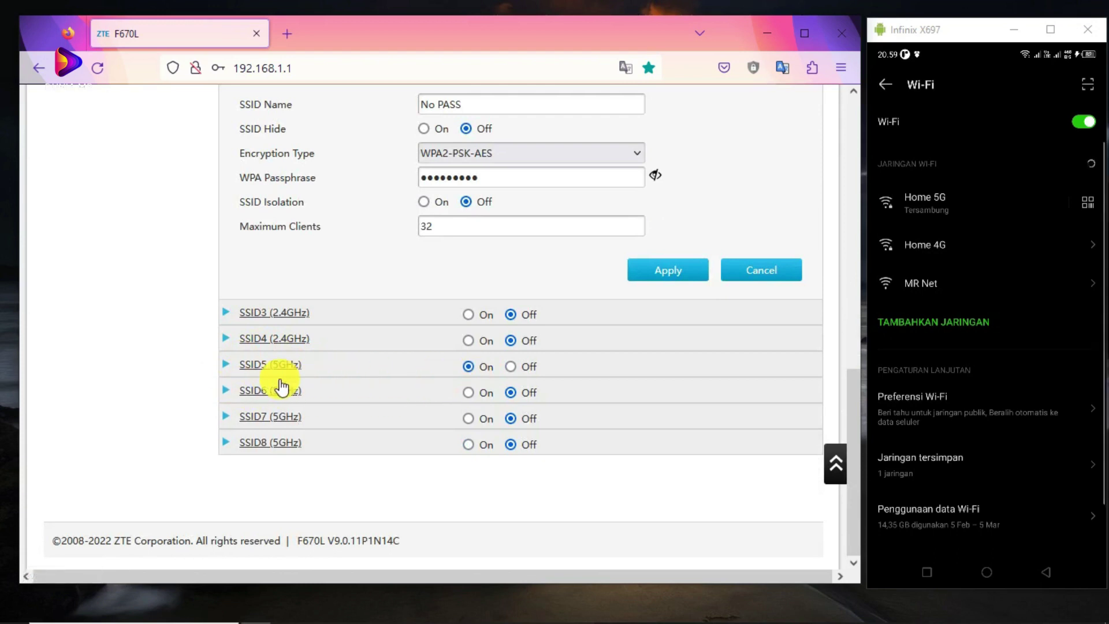
pyautogui.scroll(3, 363, 361)
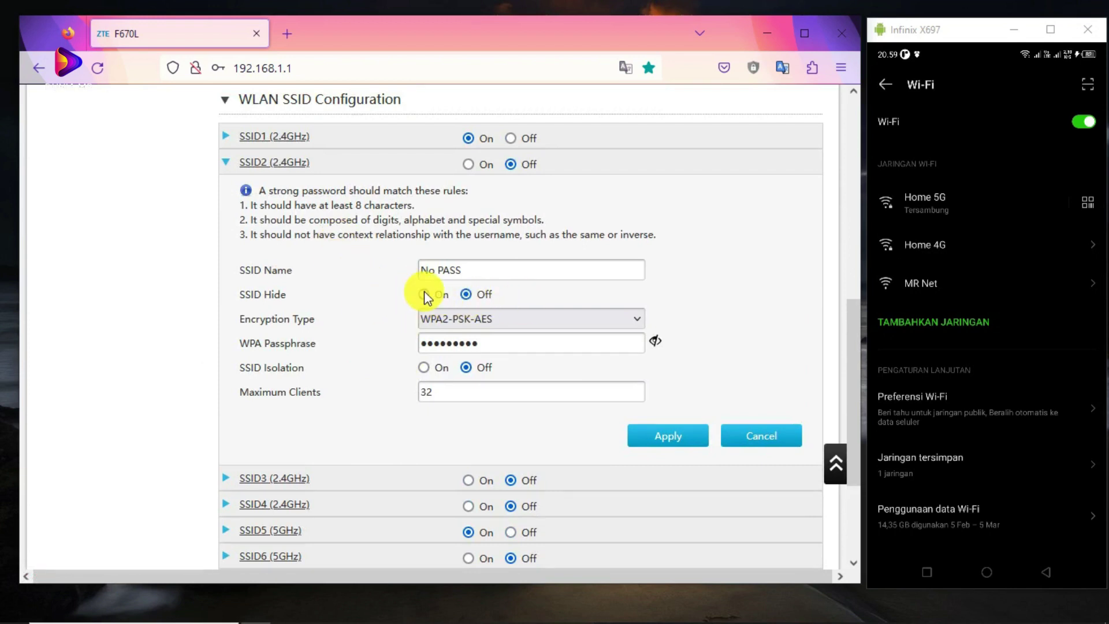
# Set SSID2 encryption to No Security and Maximum Clients from 32 to 1, then apply.
pyautogui.click(530, 321)
pyautogui.click(453, 342)
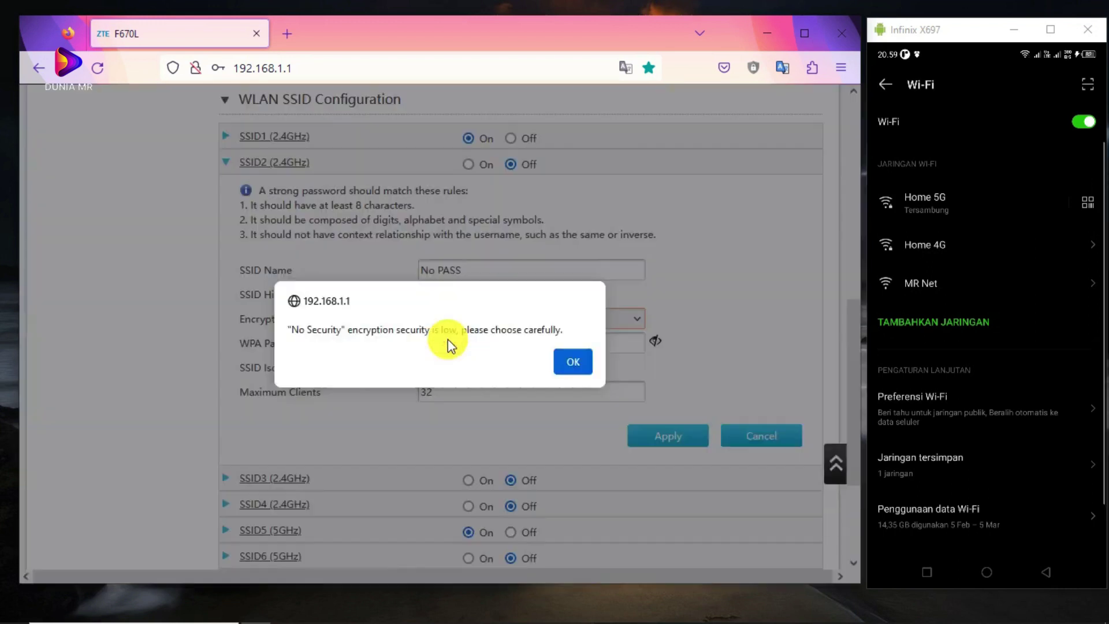
pyautogui.click(563, 359)
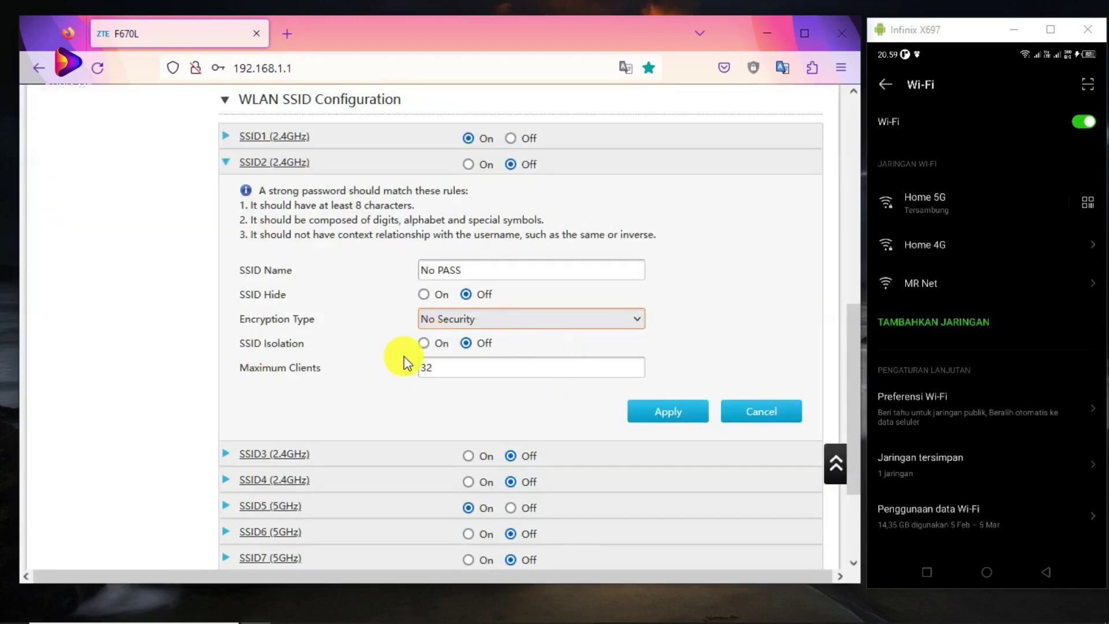
pyautogui.doubleClick(454, 367)
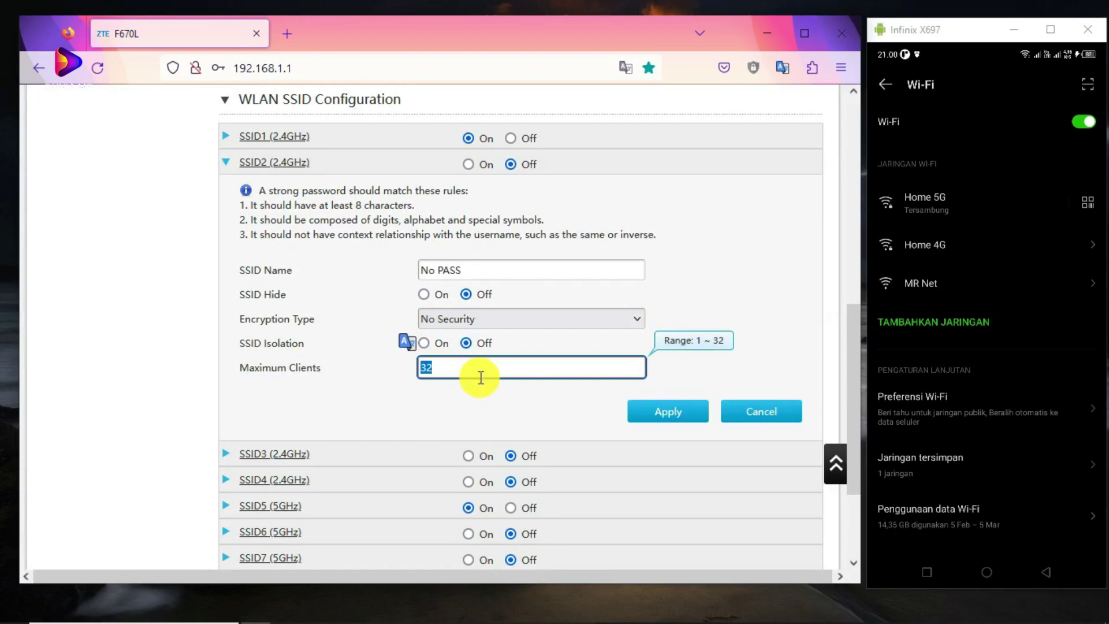
pyautogui.write('1')
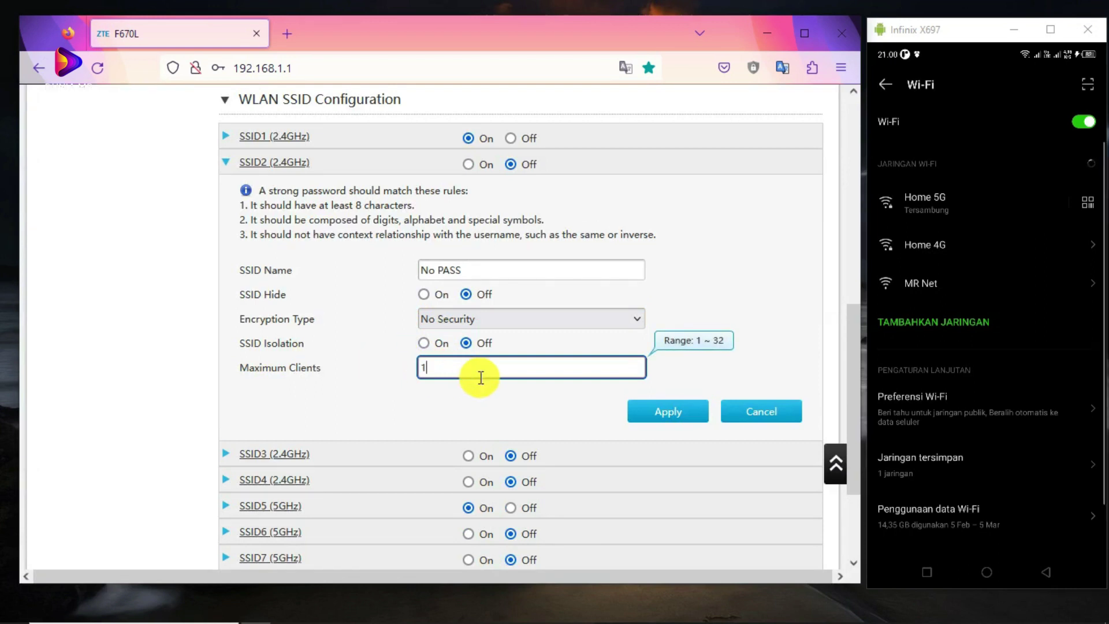
pyautogui.click(470, 402)
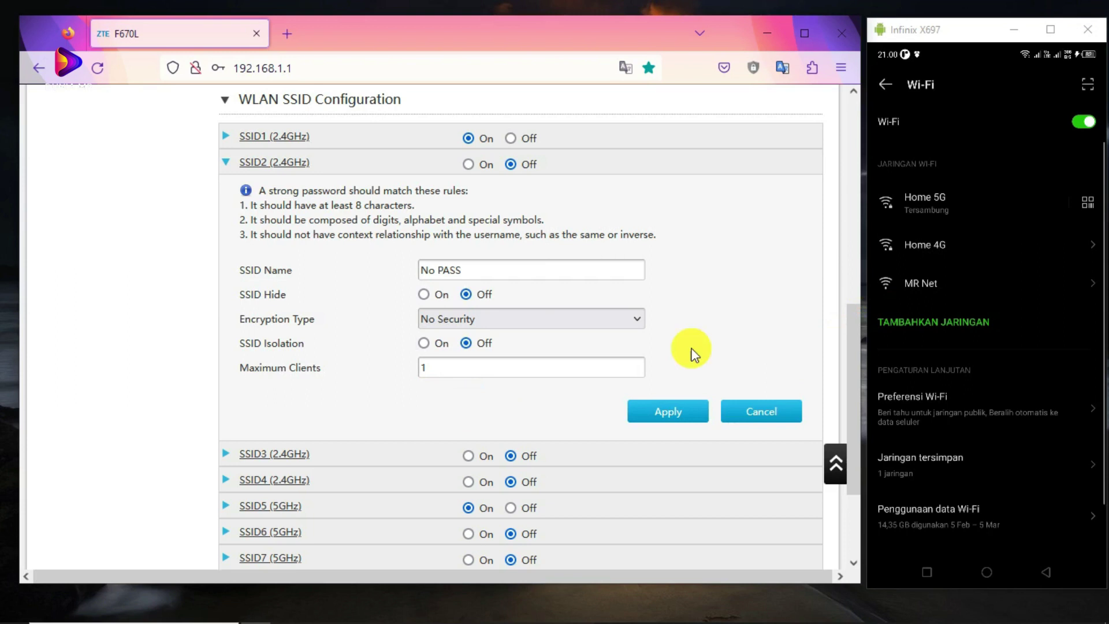
pyautogui.click(662, 415)
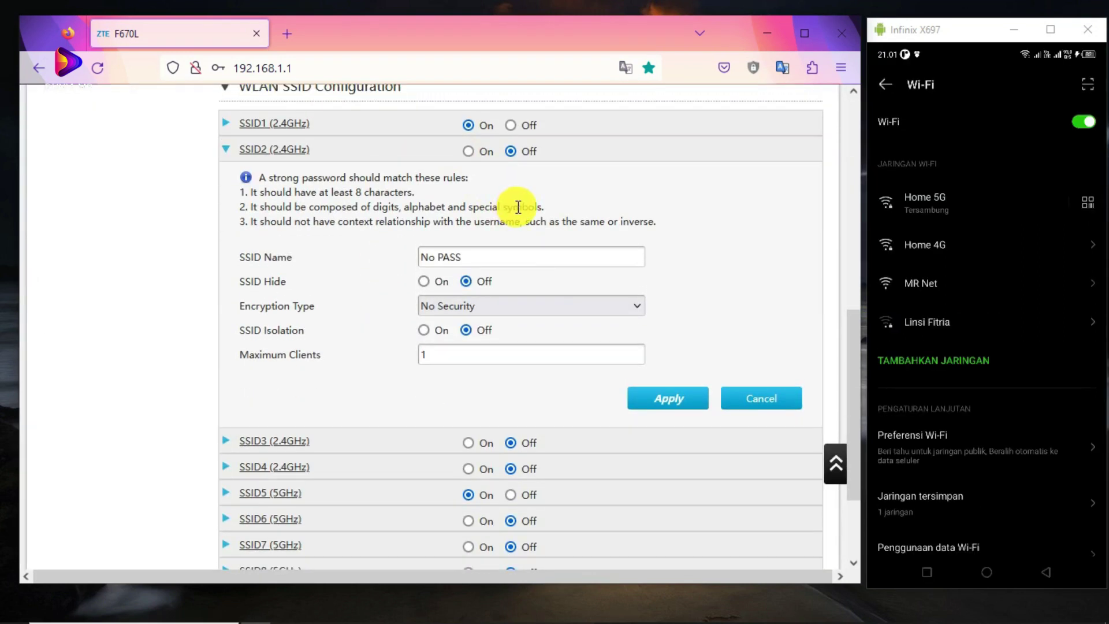
# Turn SSID2 on, apply it, and confirm the phone joins the No PASS network.
pyautogui.click(467, 152)
pyautogui.click(669, 411)
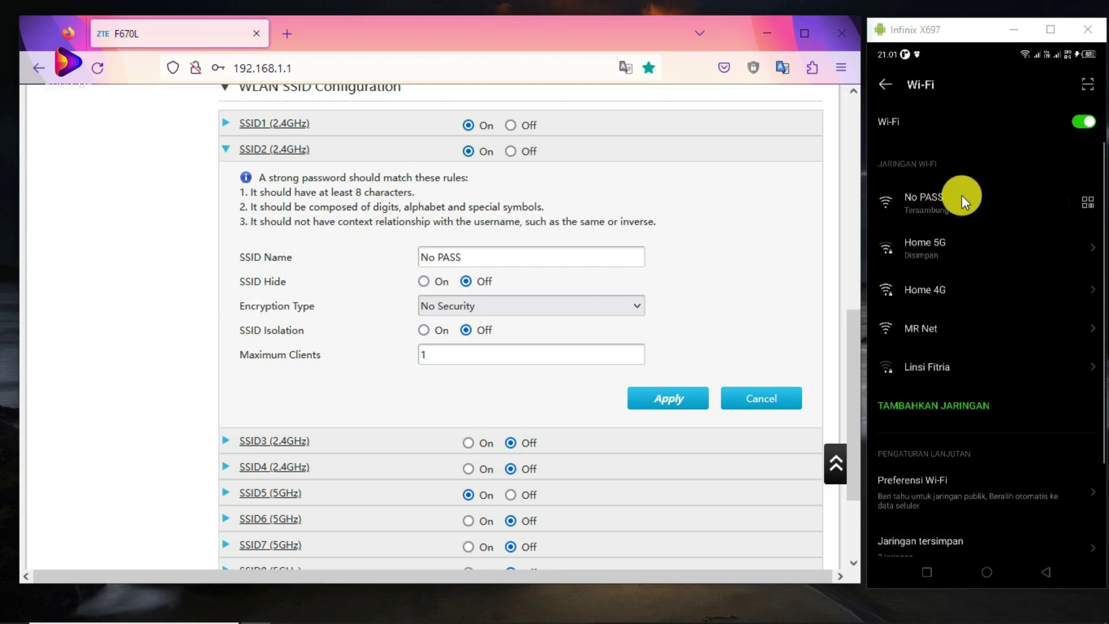
pyautogui.click(439, 362)
pyautogui.click(444, 393)
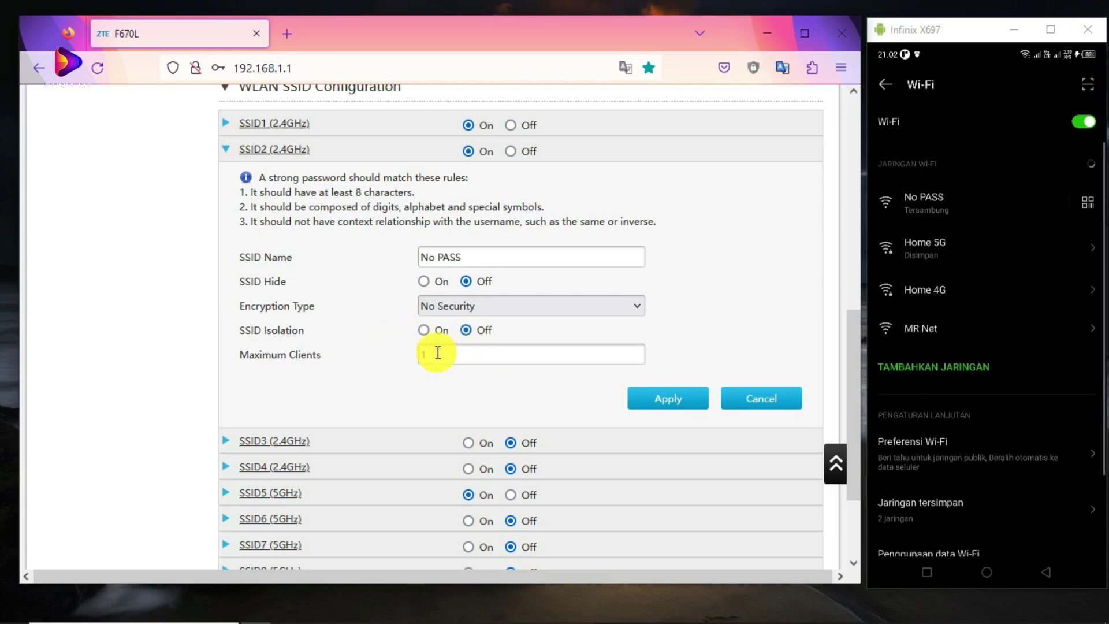
# In WLAN Advanced, decline the browser's save-login prompt and pick White List for SSID2 without saving.
pyautogui.scroll(4, 398, 346)
pyautogui.scroll(3, 399, 346)
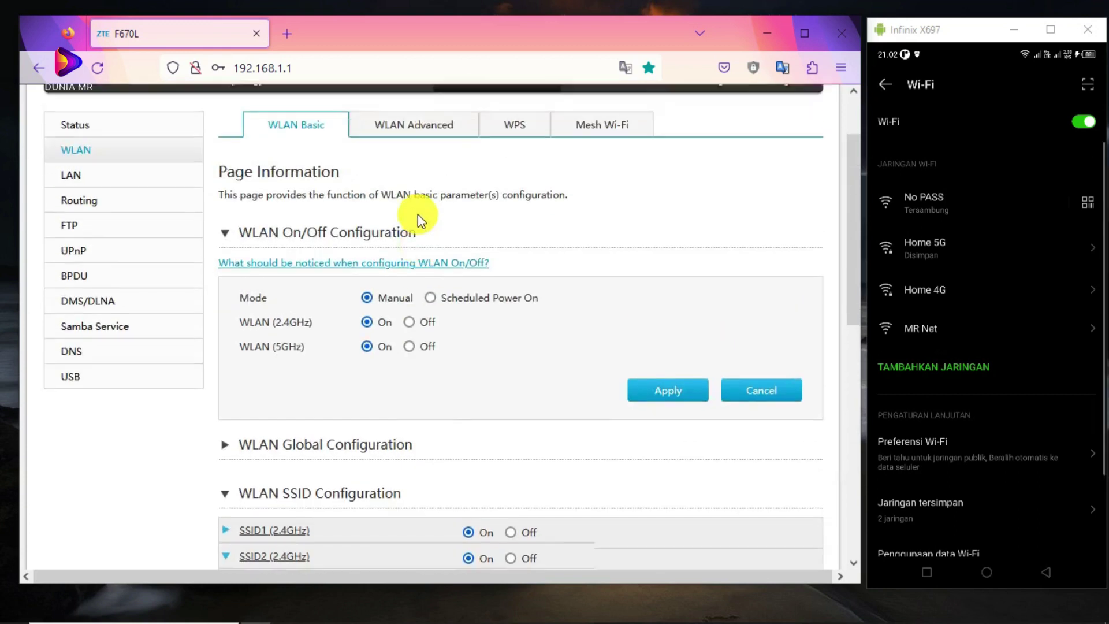
pyautogui.click(396, 110)
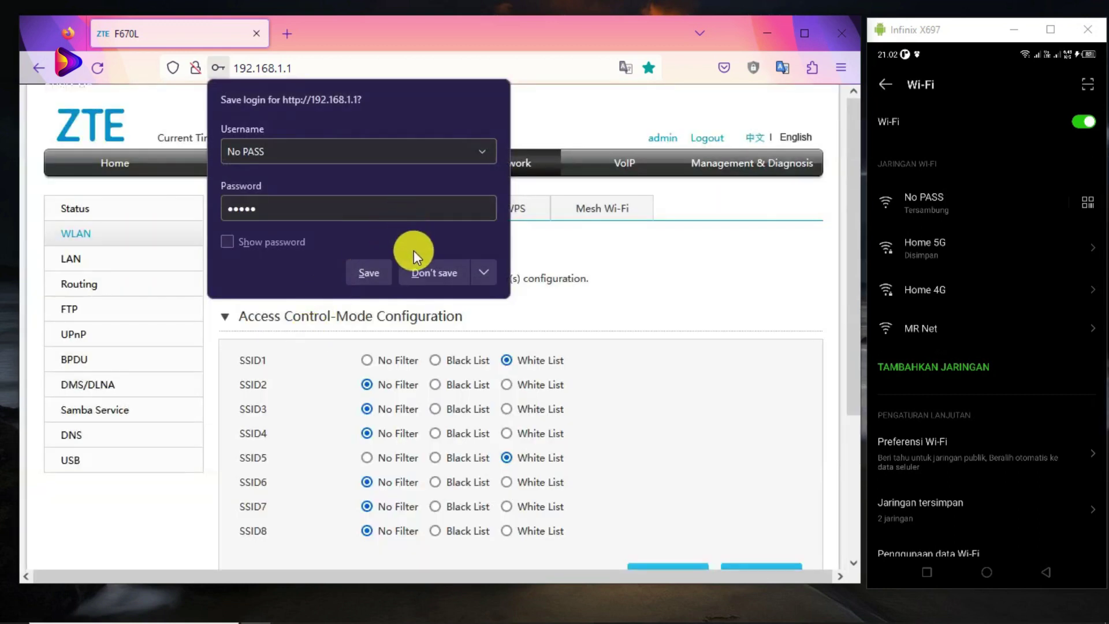
pyautogui.click(416, 271)
pyautogui.scroll(-2, 310, 342)
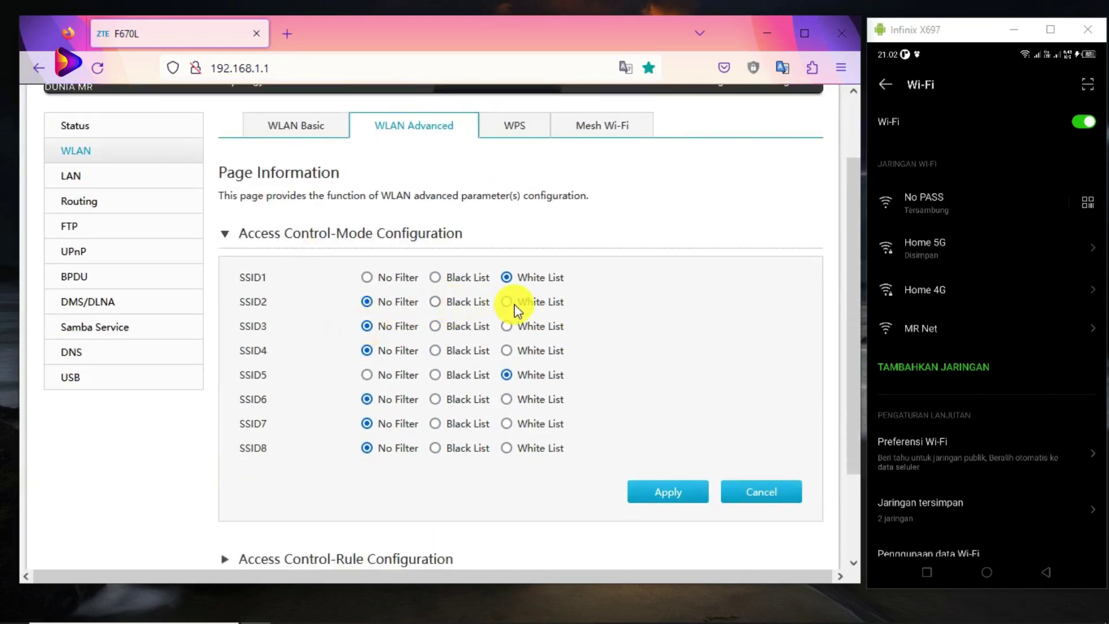
pyautogui.click(506, 301)
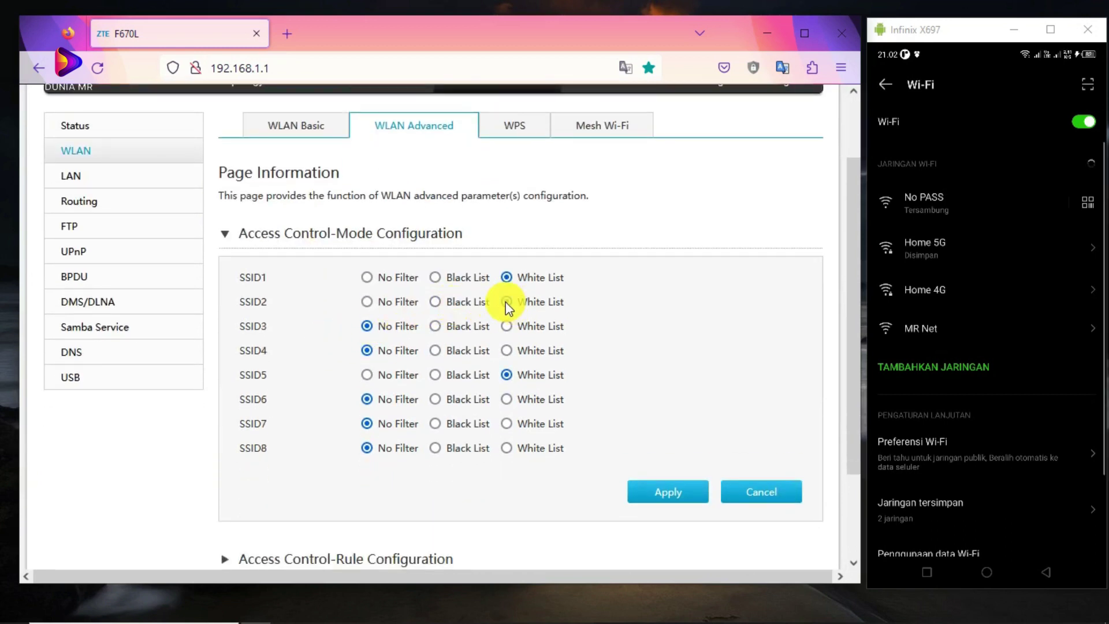
pyautogui.scroll(-3, 509, 309)
pyautogui.scroll(4, 562, 330)
# Leave for the Internet status page, then the Local Network section.
pyautogui.click(420, 164)
pyautogui.click(601, 163)
pyautogui.scroll(-2, 614, 292)
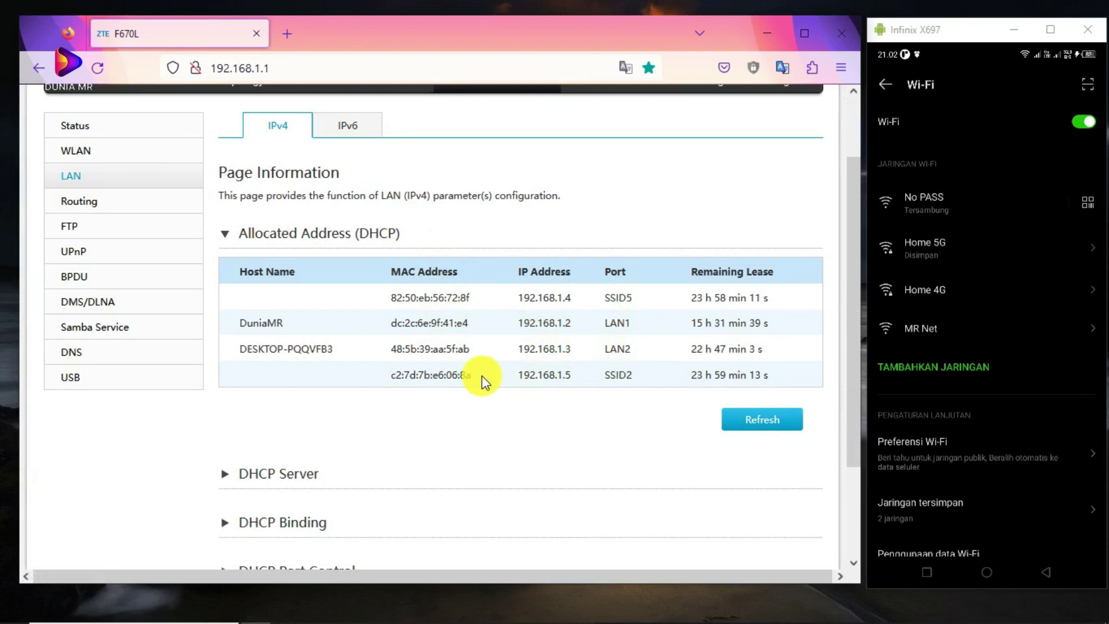
# Copy the SSID2 client's MAC address from the DHCP allocated-address list.
pyautogui.moveTo(473, 374); pyautogui.dragTo(392, 374)
pyautogui.rightClick(404, 373)
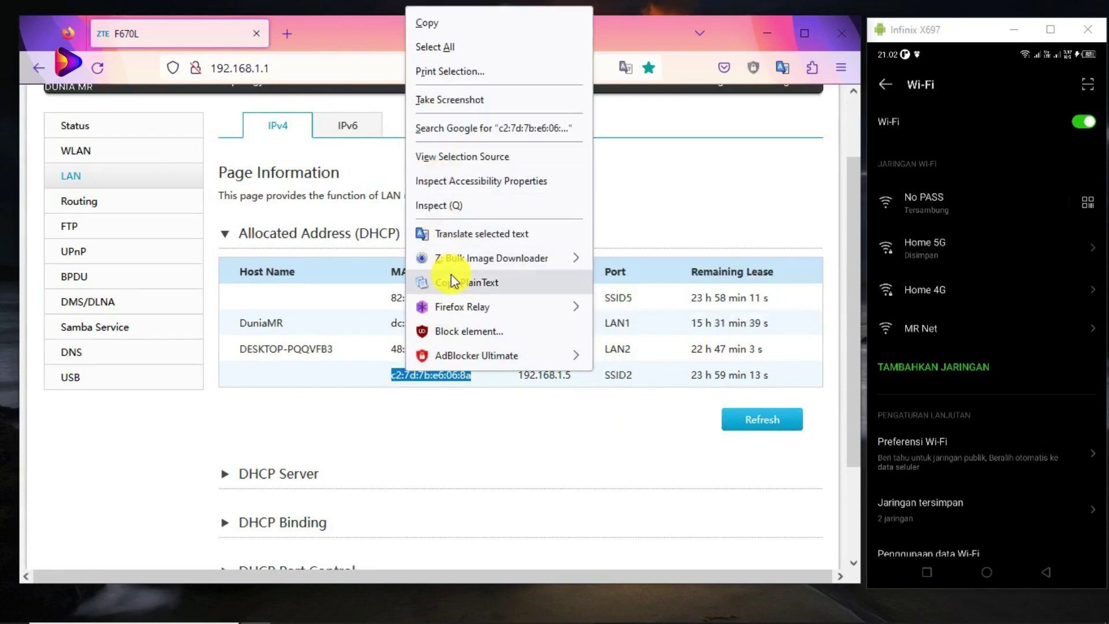
pyautogui.click(396, 166)
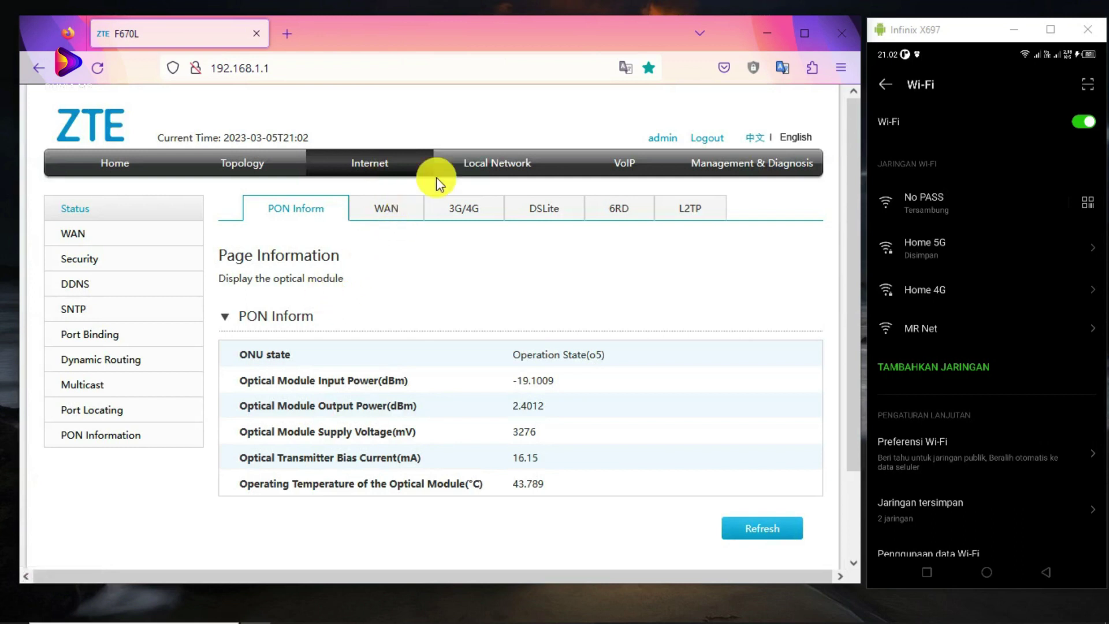
# Reopen Local Network > LAN and select the SSID2 client's MAC address again.
pyautogui.click(490, 164)
pyautogui.click(367, 164)
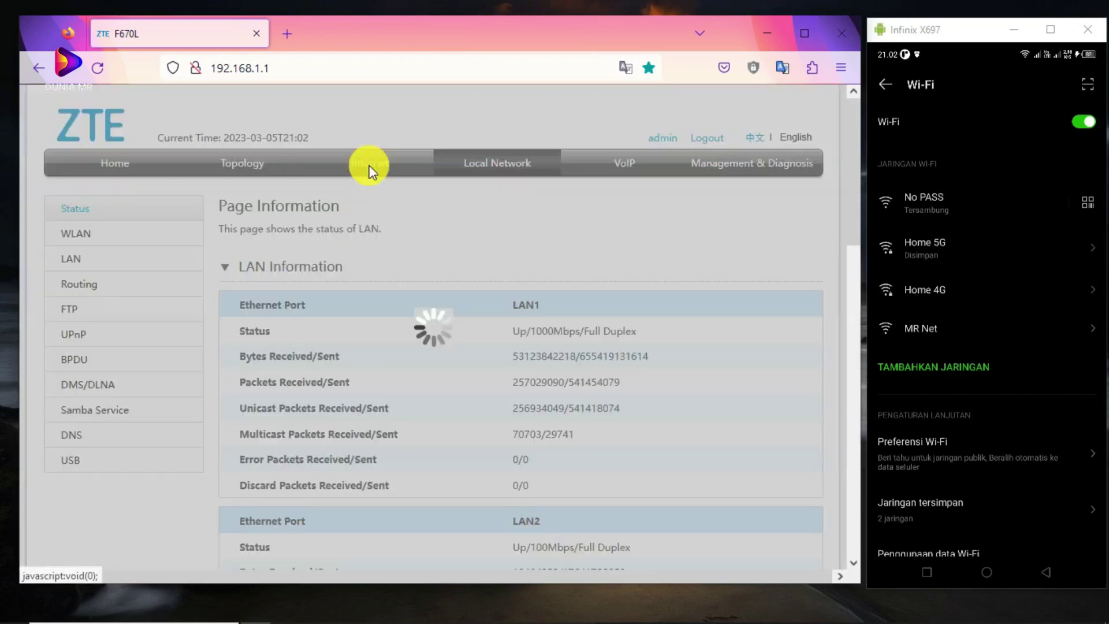
pyautogui.click(456, 164)
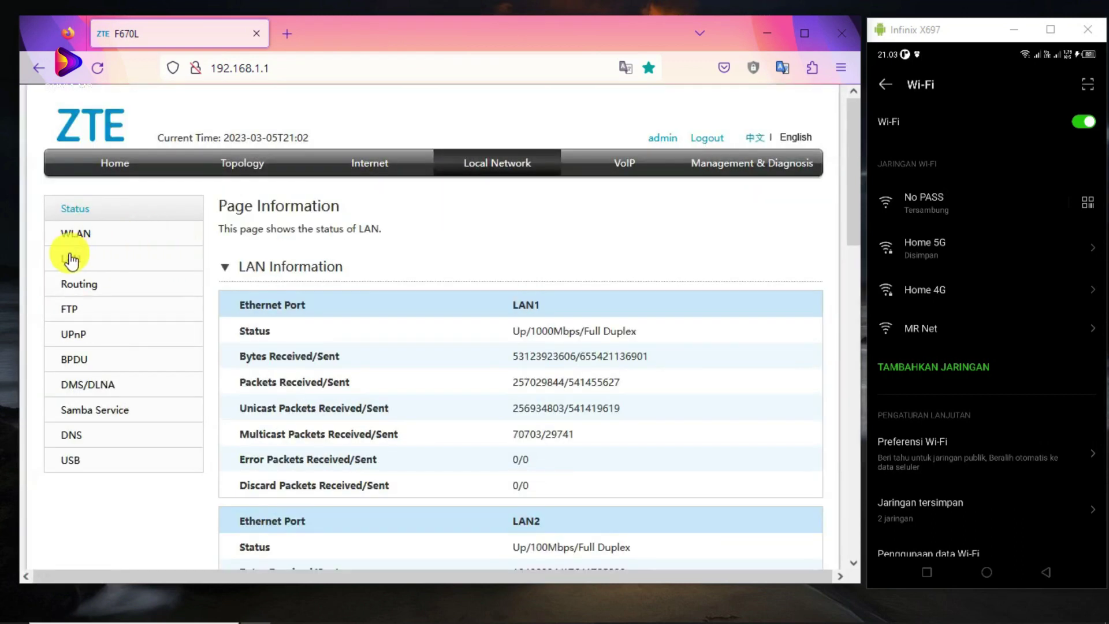
pyautogui.click(70, 258)
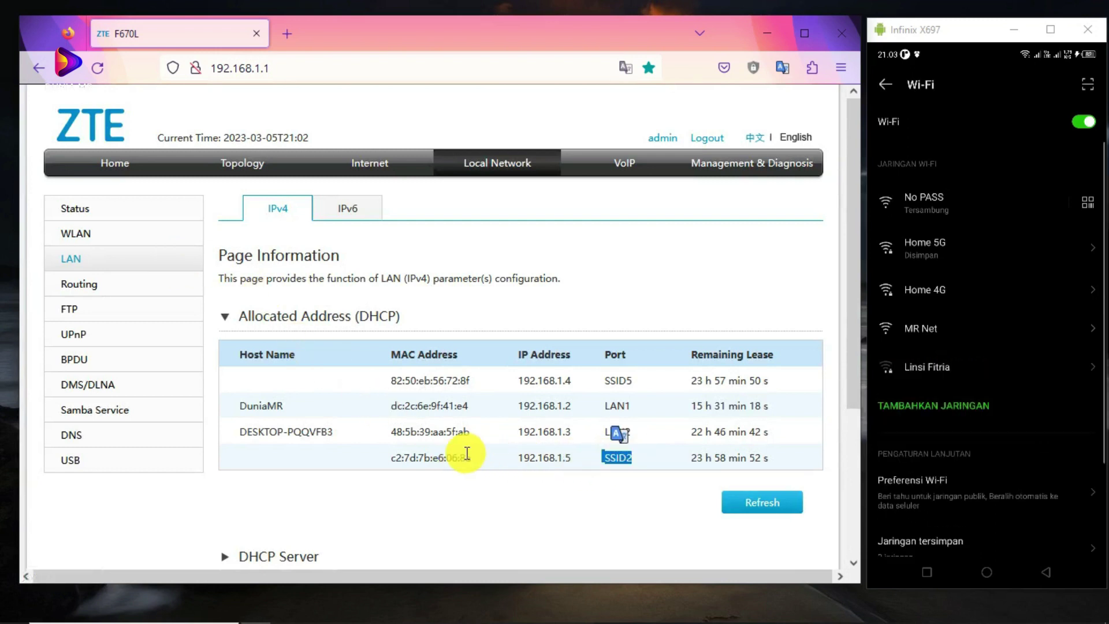
pyautogui.moveTo(470, 457); pyautogui.dragTo(398, 457)
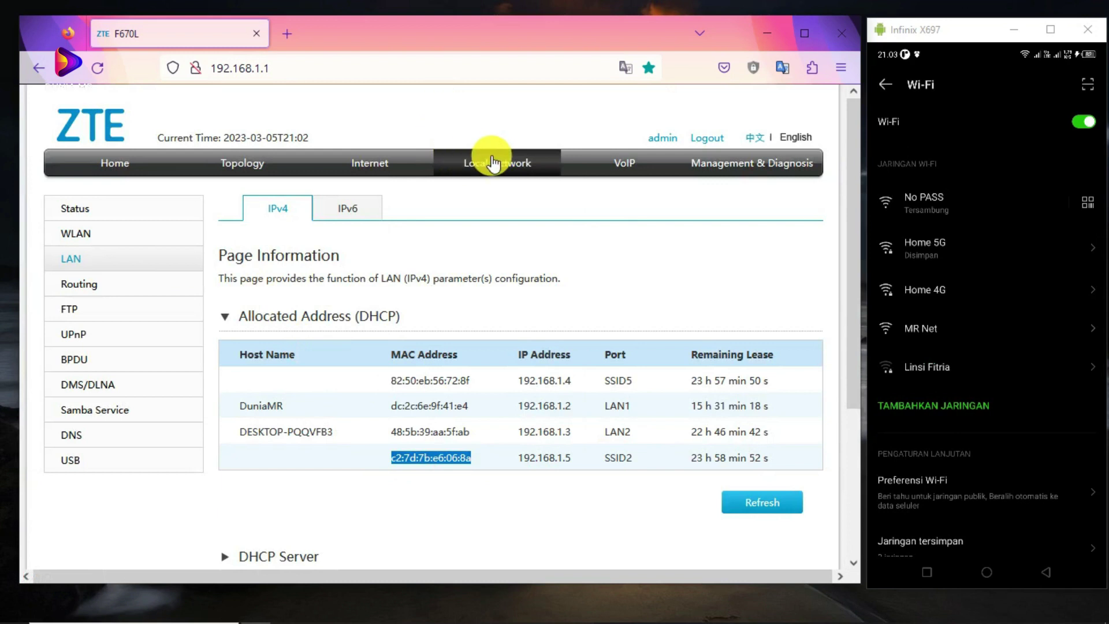
# Set SSID2 to White List under WLAN Advanced access control, apply, and expand the rule list.
pyautogui.click(76, 234)
pyautogui.click(426, 209)
pyautogui.scroll(-3, 348, 309)
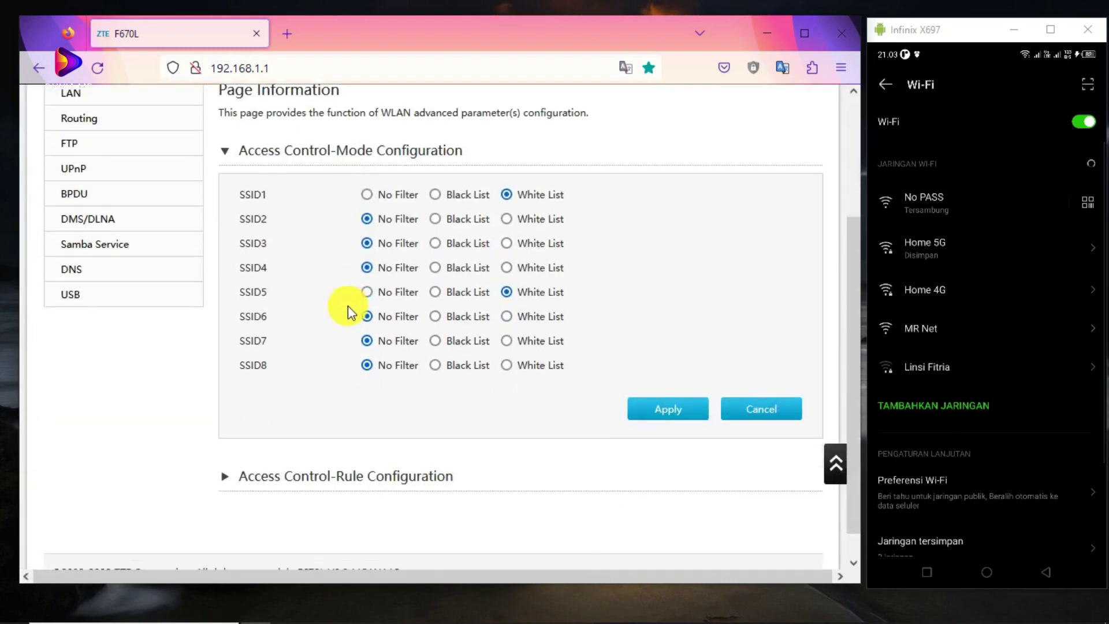
pyautogui.click(507, 219)
pyautogui.click(665, 412)
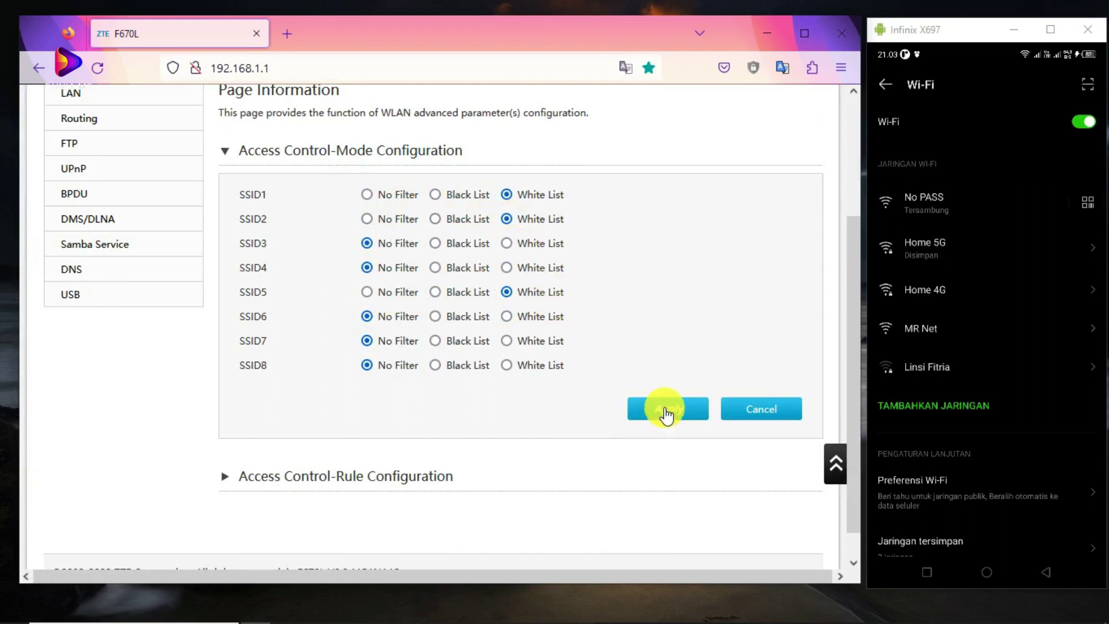
pyautogui.scroll(-2, 313, 392)
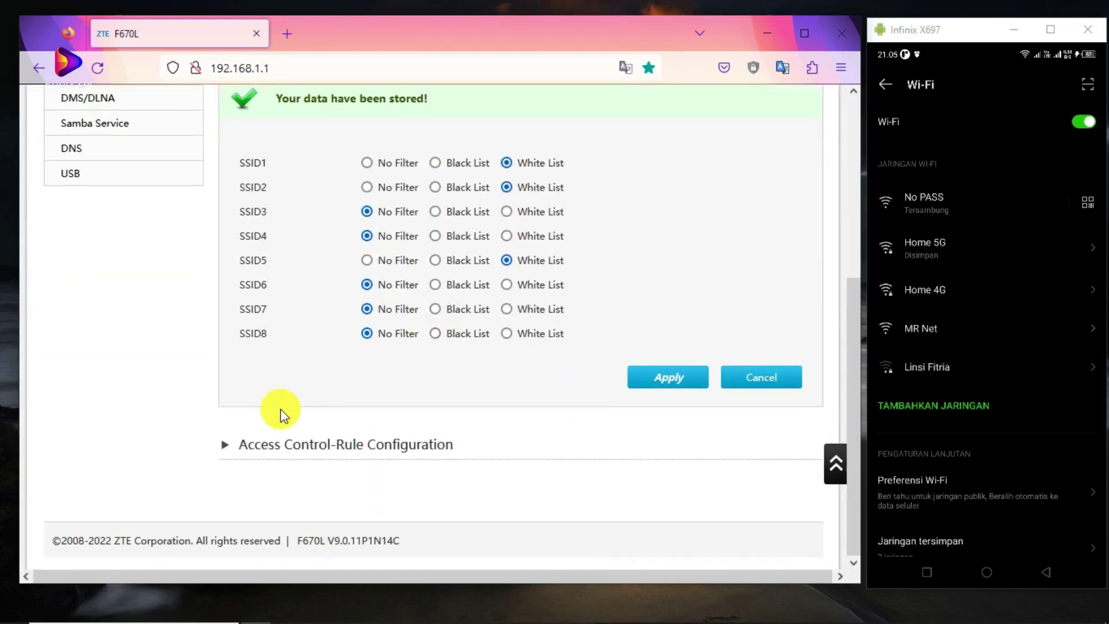
pyautogui.click(229, 446)
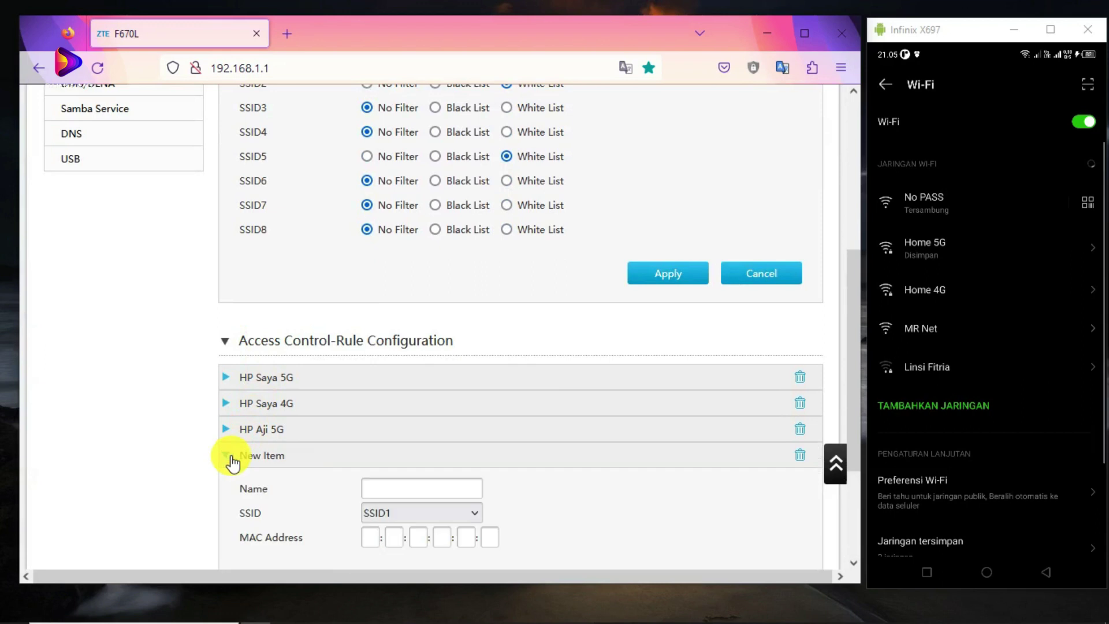
# Add a new access-control rule named 'No Pass' assigned to SSID2.
pyautogui.click(230, 456)
pyautogui.scroll(-2, 225, 354)
pyautogui.click(408, 325)
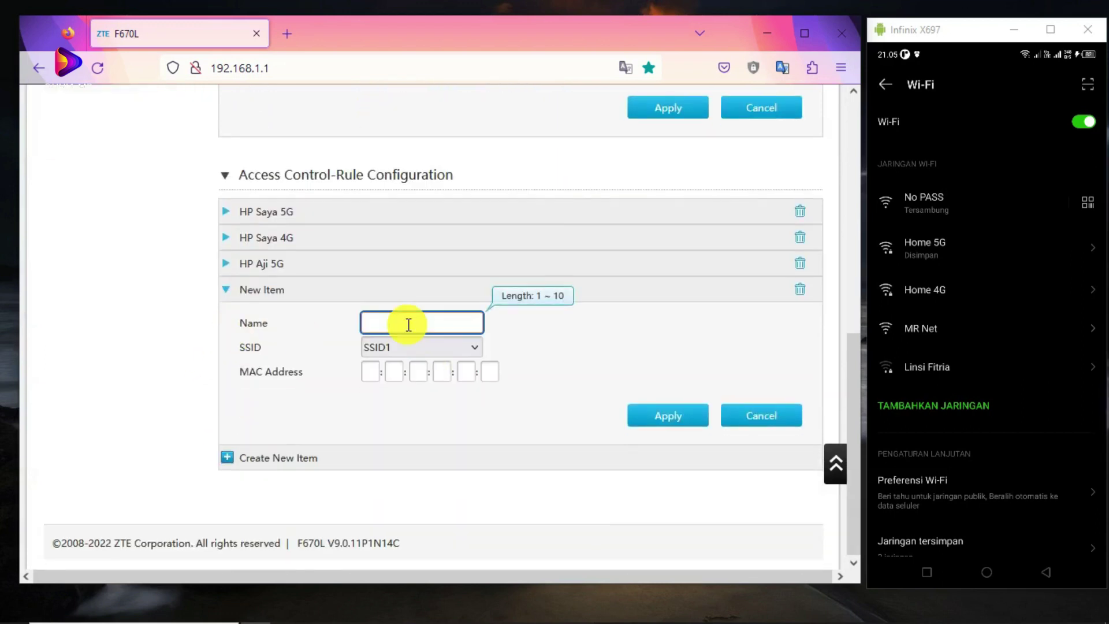
pyautogui.write('No Pass')
pyautogui.click(393, 379)
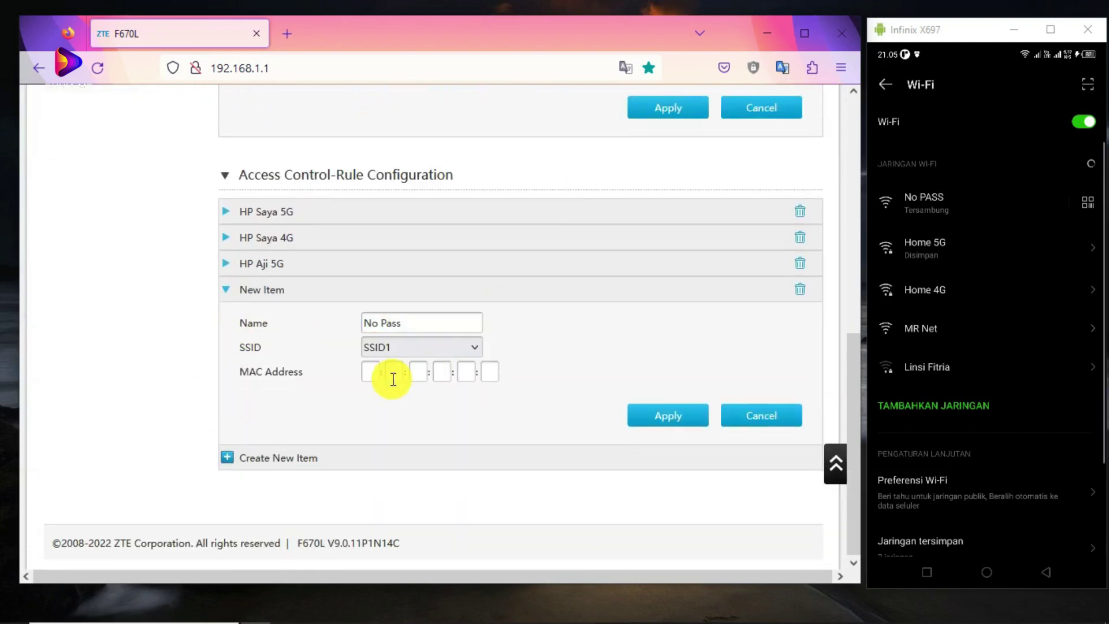
pyautogui.click(385, 350)
pyautogui.click(388, 387)
pyautogui.scroll(12, 472, 321)
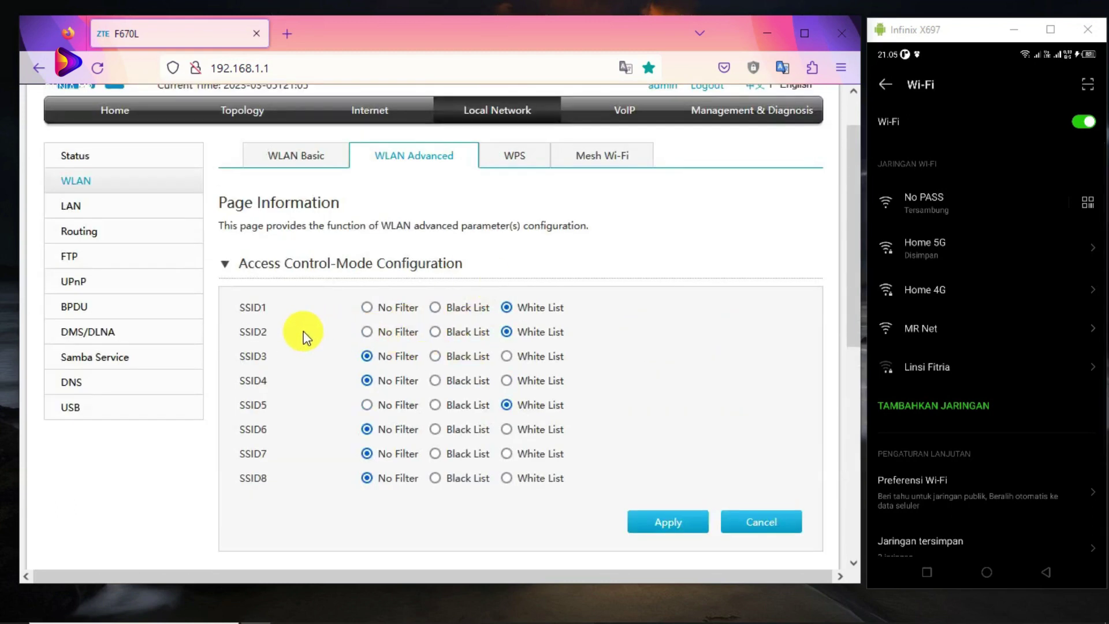
pyautogui.scroll(-3, 323, 353)
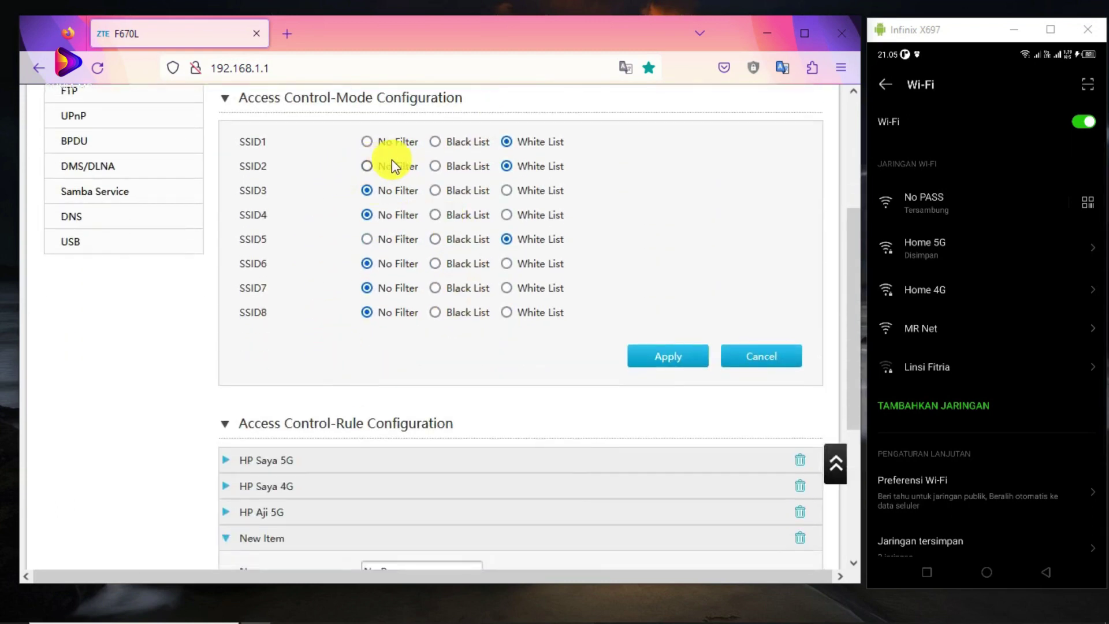
pyautogui.scroll(-5, 282, 298)
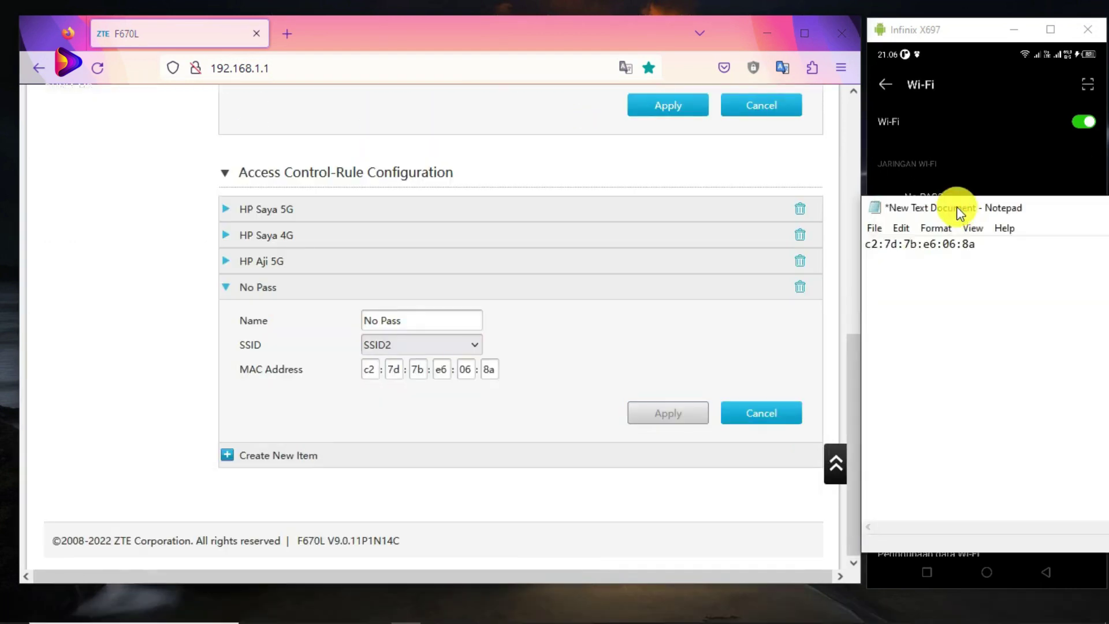
# Take the phone's MAC address from the notes window for the rule and keep SSID2 selected.
pyautogui.moveTo(956, 207); pyautogui.dragTo(592, 138)
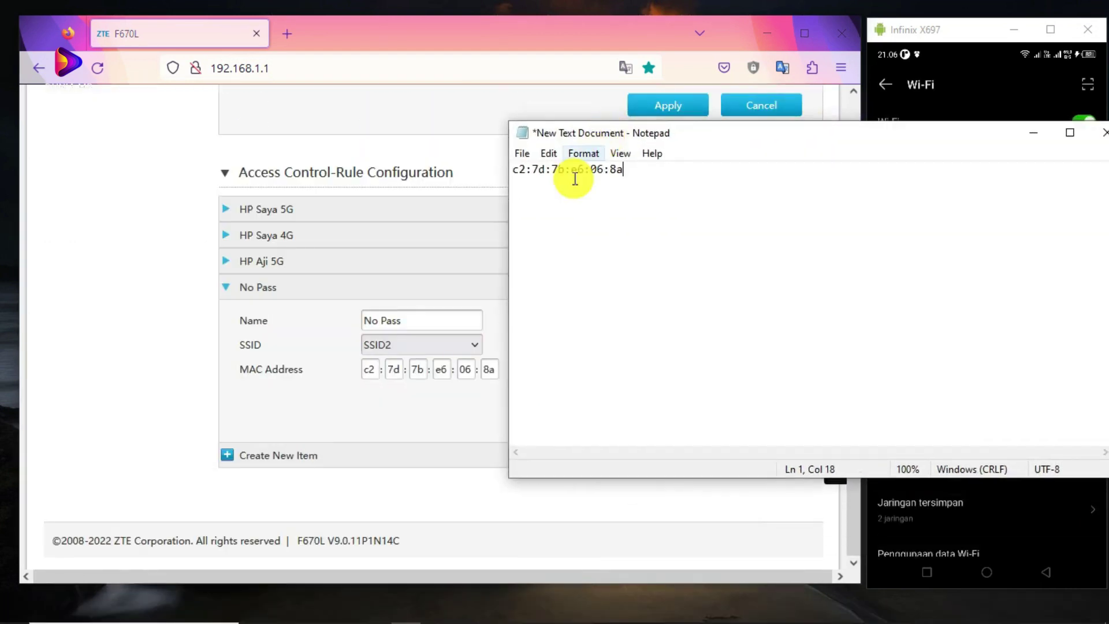
pyautogui.moveTo(658, 174); pyautogui.dragTo(499, 169)
pyautogui.click(1033, 132)
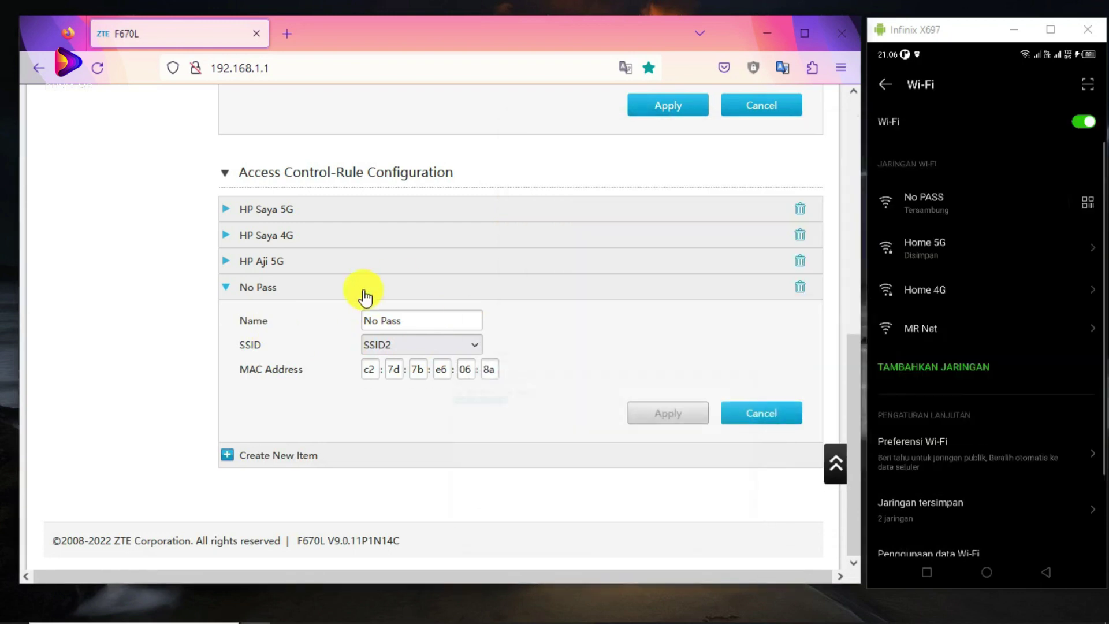
pyautogui.click(376, 341)
pyautogui.click(376, 342)
# Scroll through the access-control page to review the saved No Pass rule.
pyautogui.scroll(5, 394, 283)
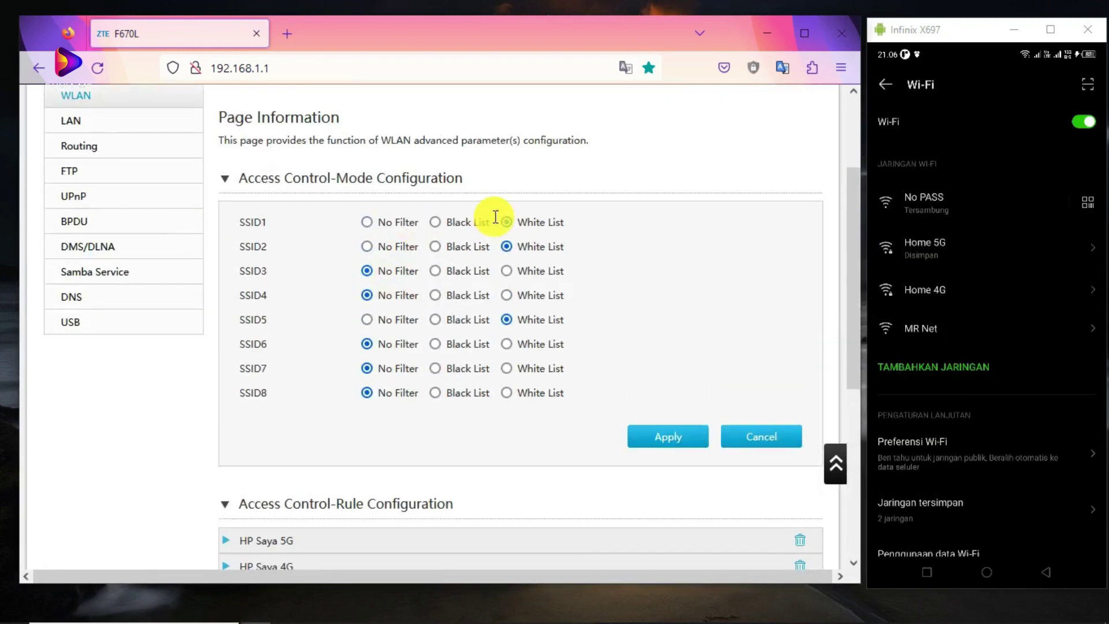
pyautogui.scroll(-5, 474, 288)
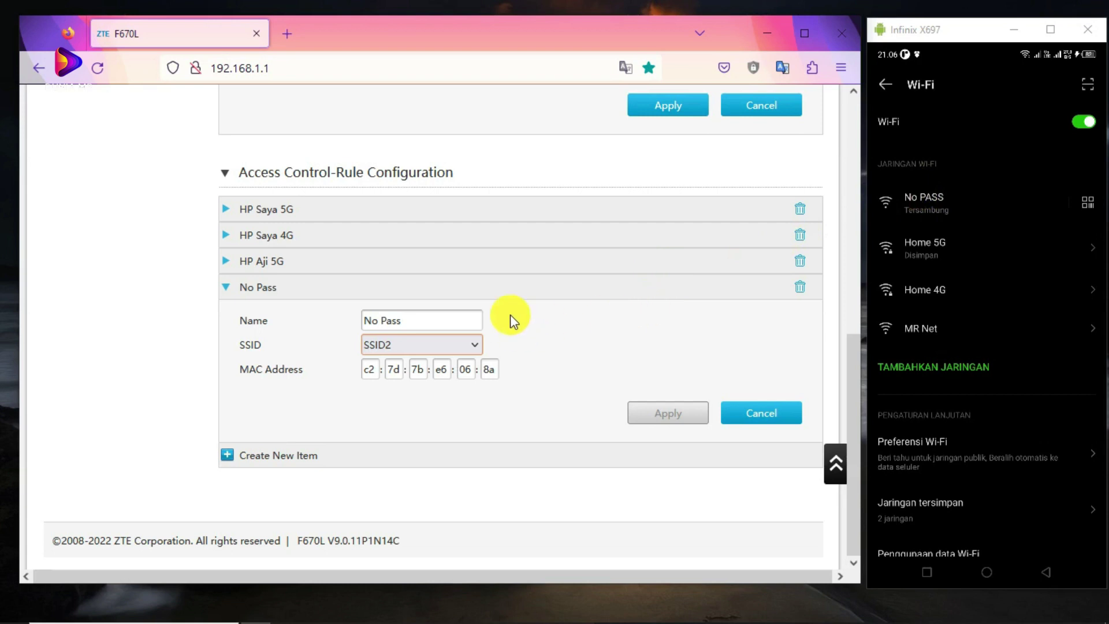
pyautogui.scroll(8, 520, 318)
pyautogui.scroll(-6, 470, 327)
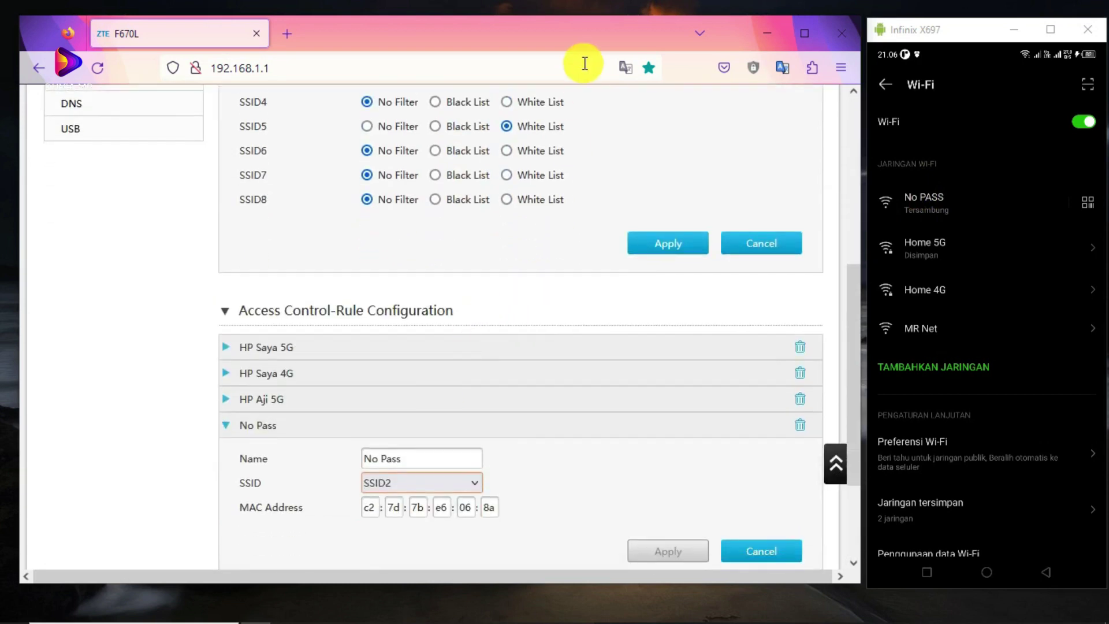
pyautogui.scroll(-3, 450, 311)
pyautogui.scroll(7, 479, 285)
pyautogui.scroll(-5, 439, 335)
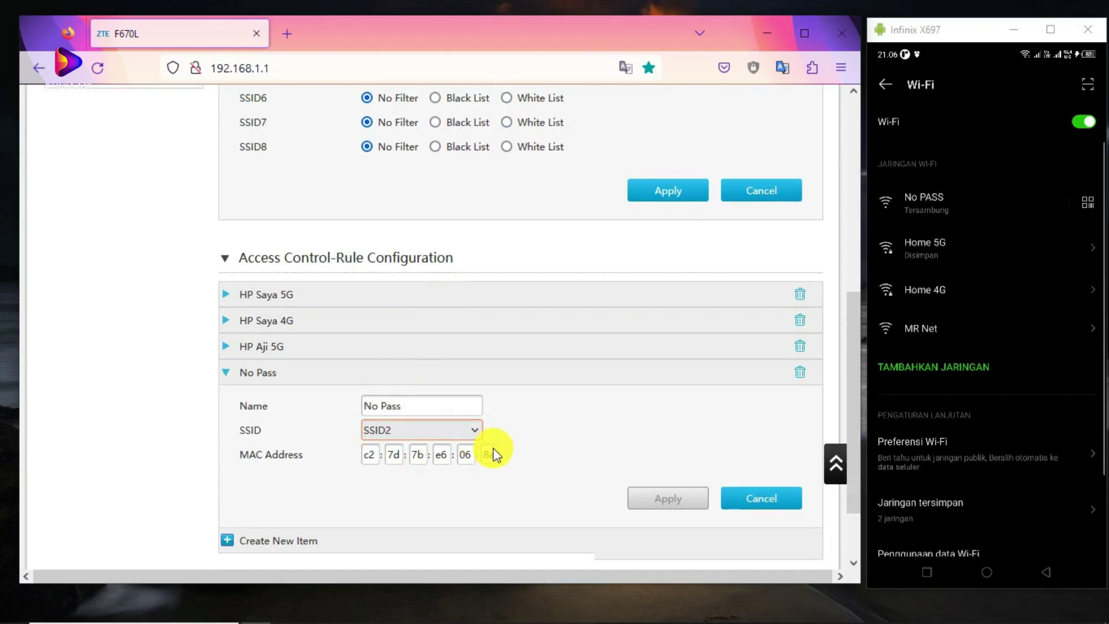
pyautogui.scroll(7, 462, 375)
# Go to WLAN Basic and expand WLAN SSID Configuration to show SSID1's details.
pyautogui.click(300, 159)
pyautogui.scroll(-2, 354, 240)
pyautogui.click(354, 434)
pyautogui.scroll(-3, 265, 376)
pyautogui.scroll(-2, 267, 328)
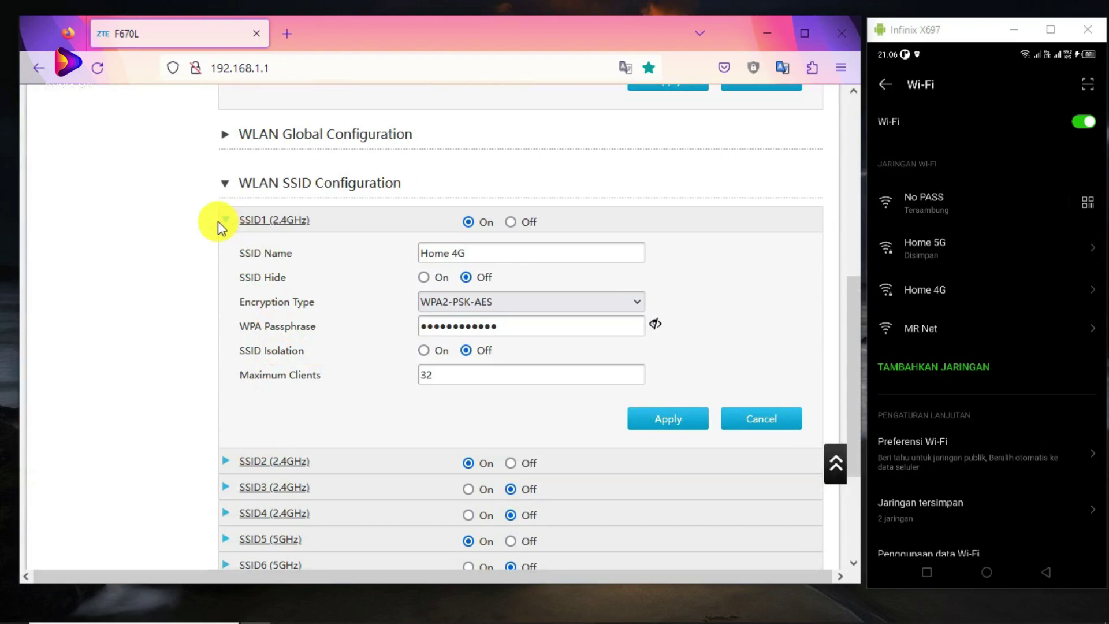
# Collapse SSID1 and expand SSID2 to review its open settings and maximum clients.
pyautogui.click(219, 222)
pyautogui.click(223, 285)
pyautogui.click(351, 416)
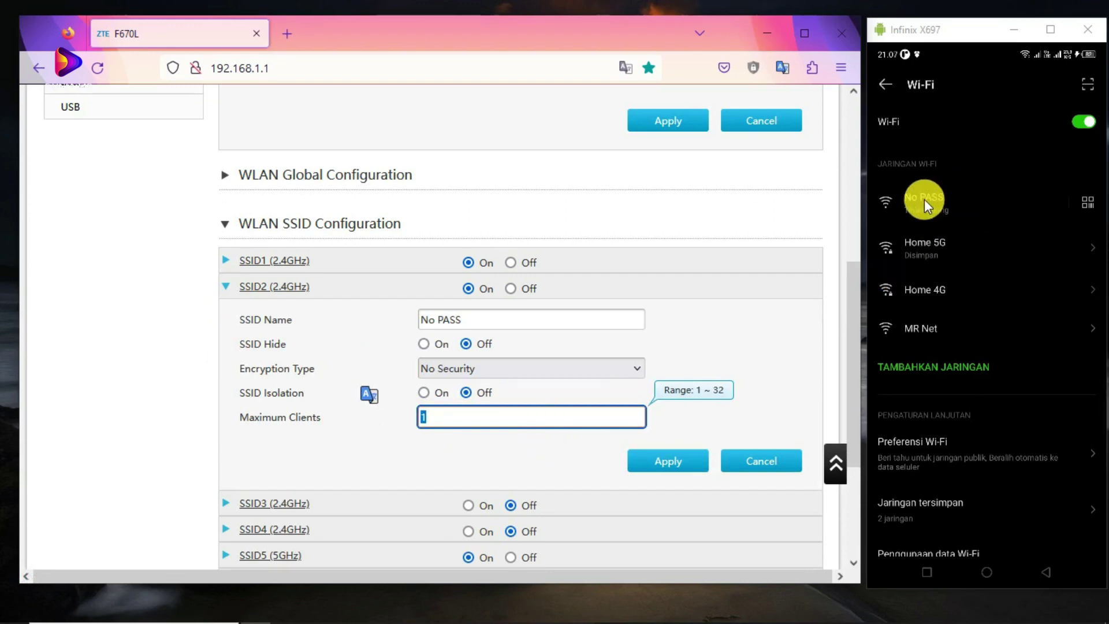
# Review the No Pass rule in the WLAN Advanced access-control rule list.
pyautogui.scroll(6, 421, 254)
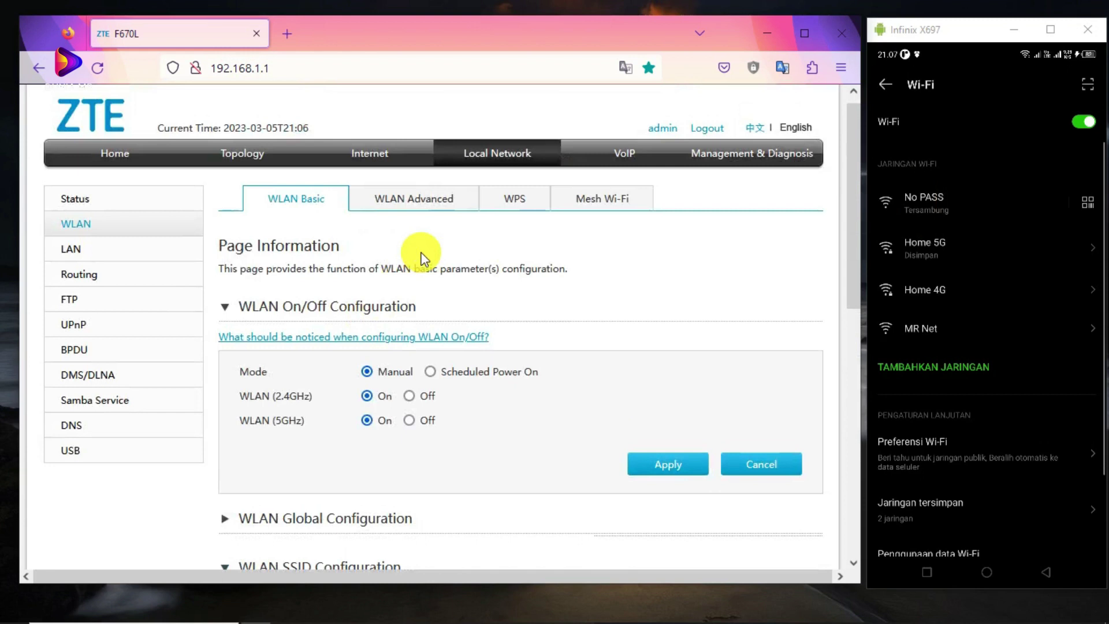
pyautogui.click(455, 202)
pyautogui.scroll(-4, 396, 349)
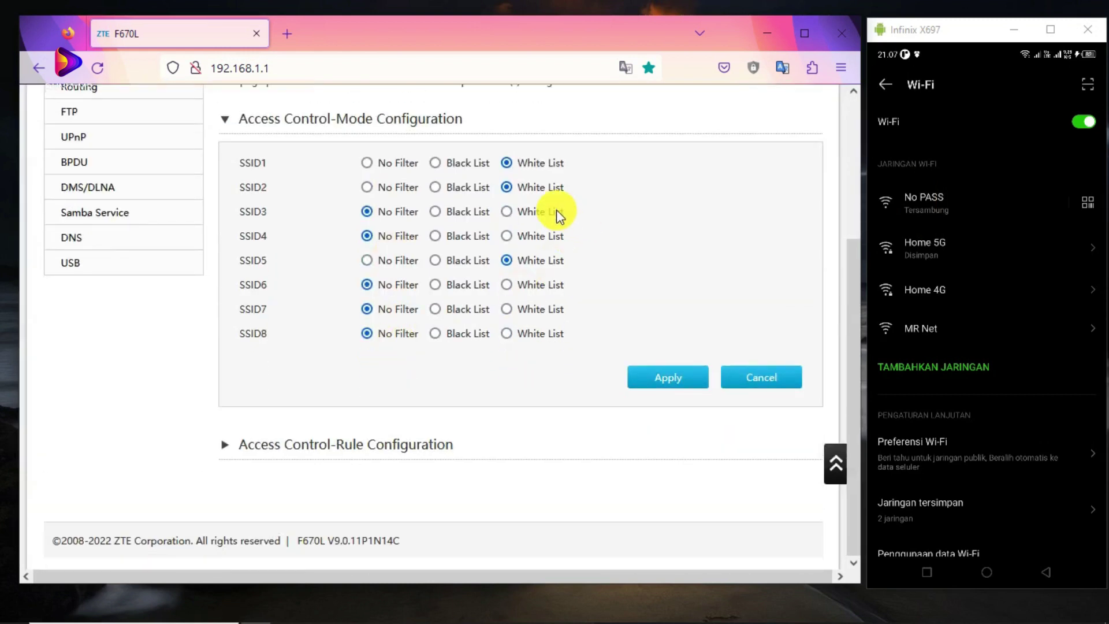
pyautogui.click(227, 439)
pyautogui.scroll(-3, 192, 356)
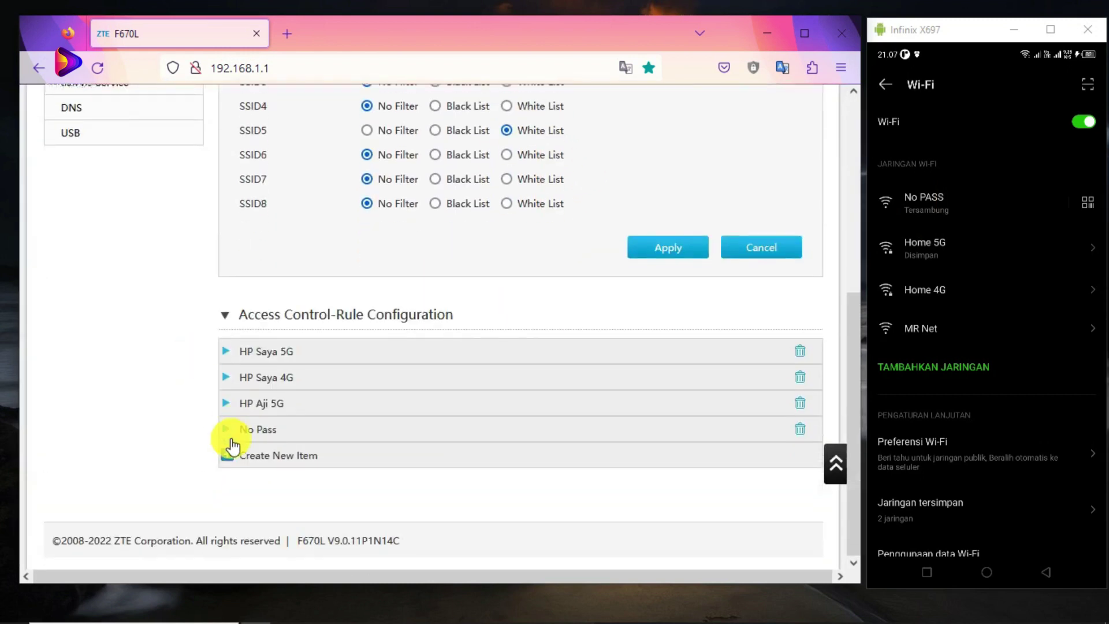
pyautogui.click(228, 432)
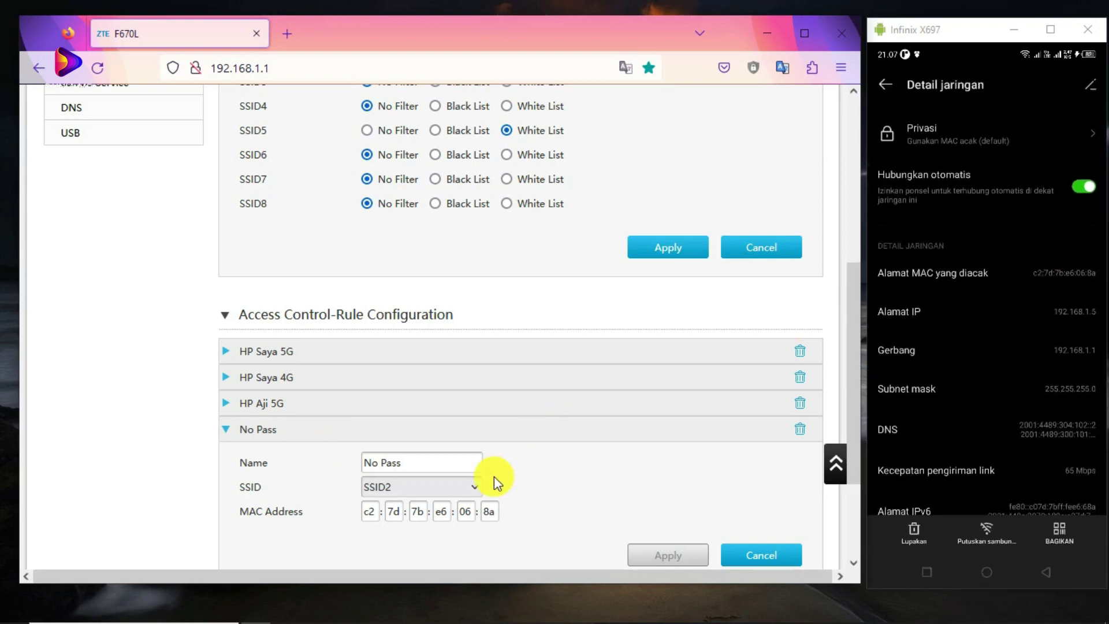
# Select Black List as SSID2's filter mode.
pyautogui.scroll(3, 602, 324)
pyautogui.click(442, 226)
pyautogui.scroll(-1, 639, 313)
# Apply Black List on SSID2 as a test, then save SSID2 back to White List.
pyautogui.click(682, 326)
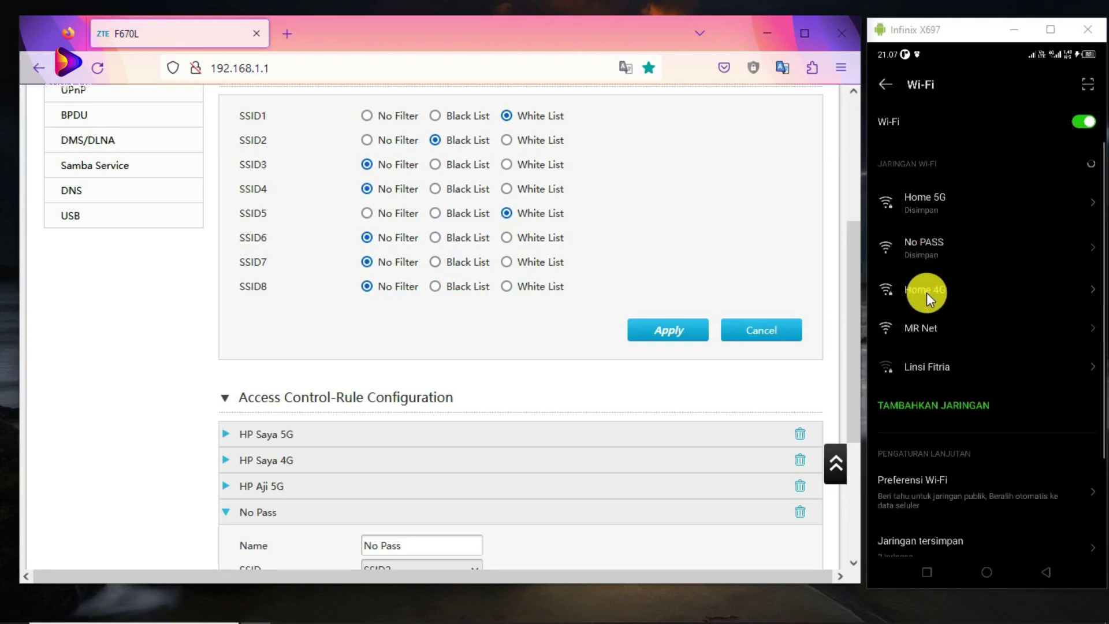
pyautogui.click(506, 139)
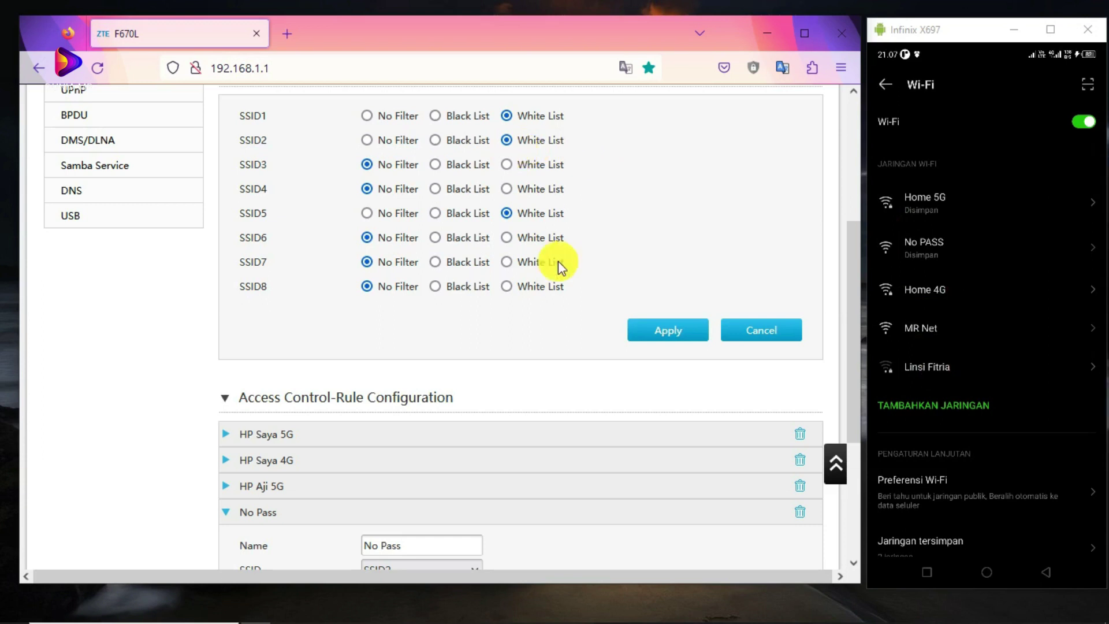
pyautogui.click(664, 332)
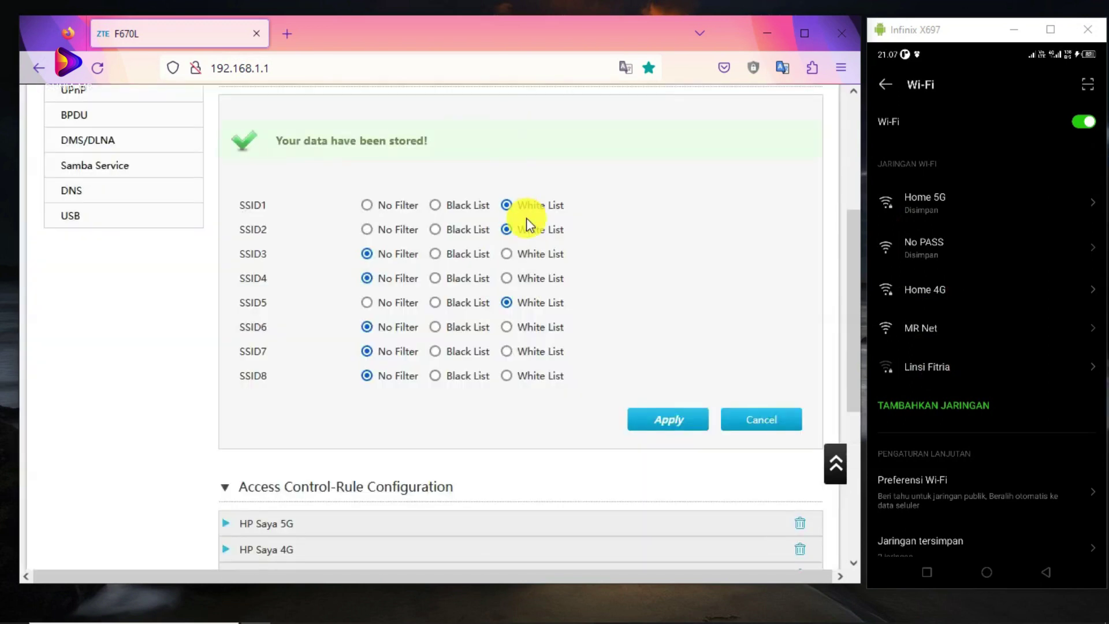
pyautogui.scroll(-5, 517, 234)
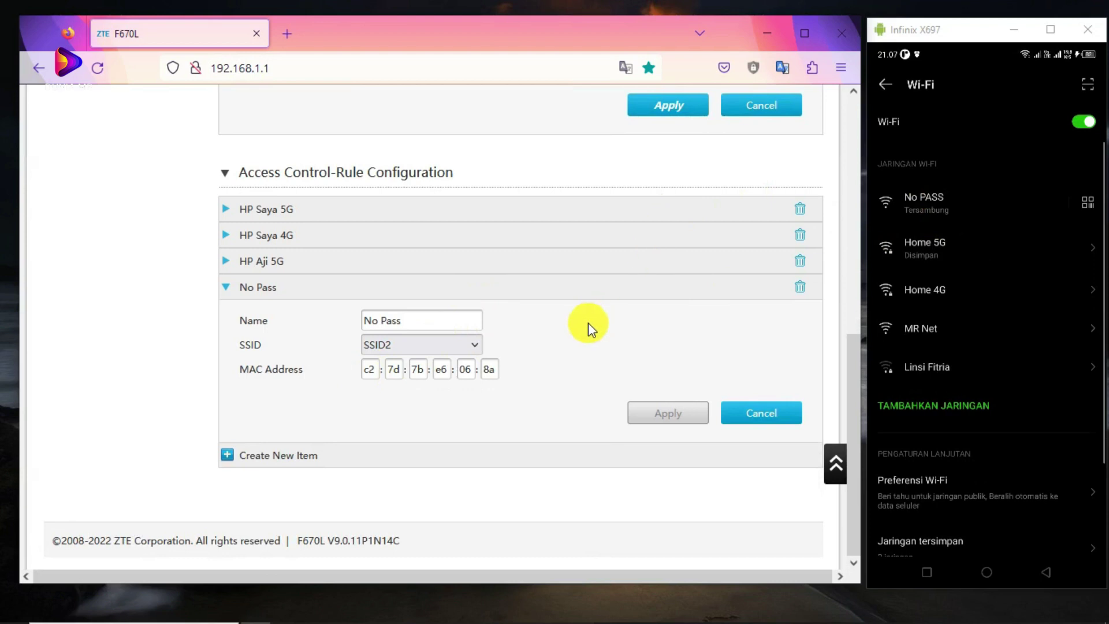
pyautogui.scroll(5, 585, 321)
pyautogui.scroll(-4, 572, 378)
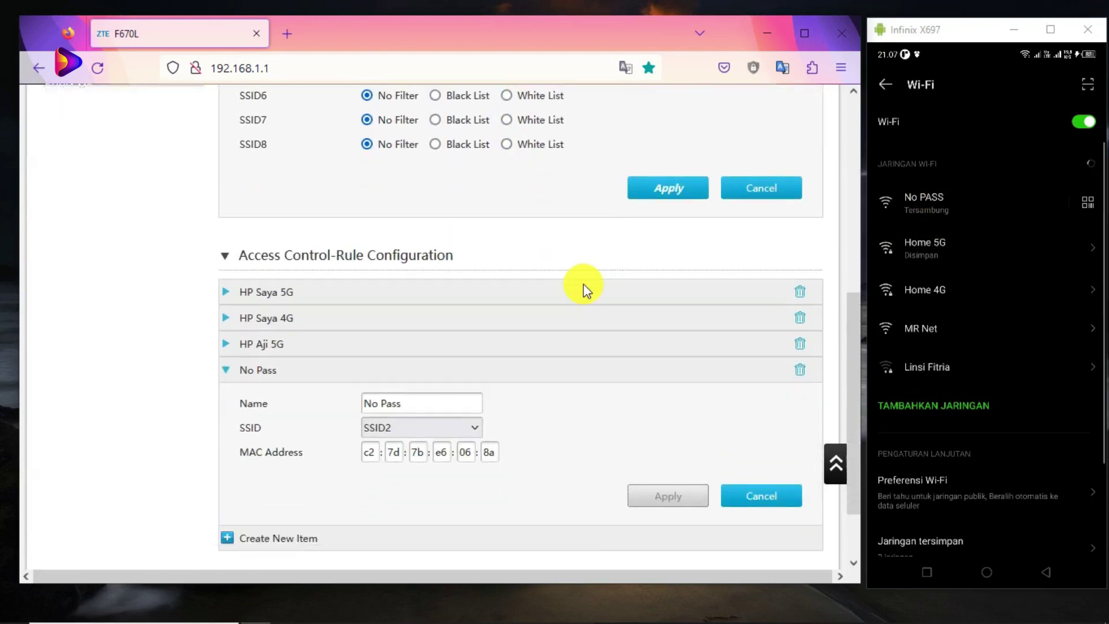
pyautogui.scroll(4, 497, 348)
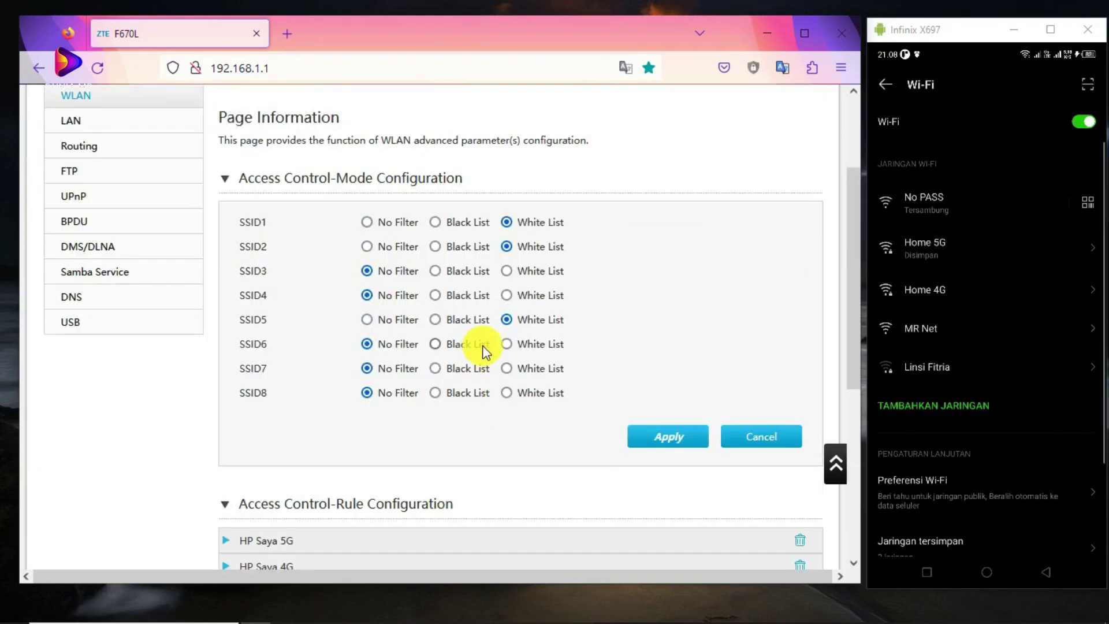